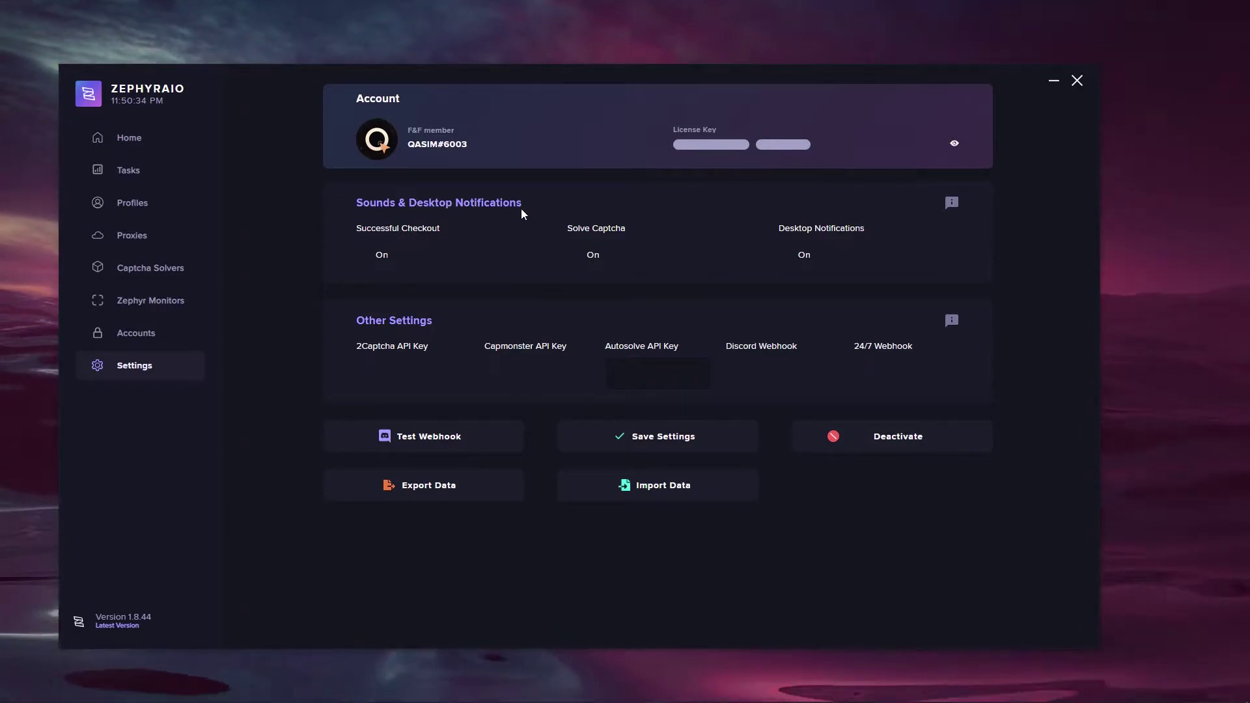
# Keep the Successful Checkout sound set to On, then go to the Accounts page.
pyautogui.moveTo(952, 204)
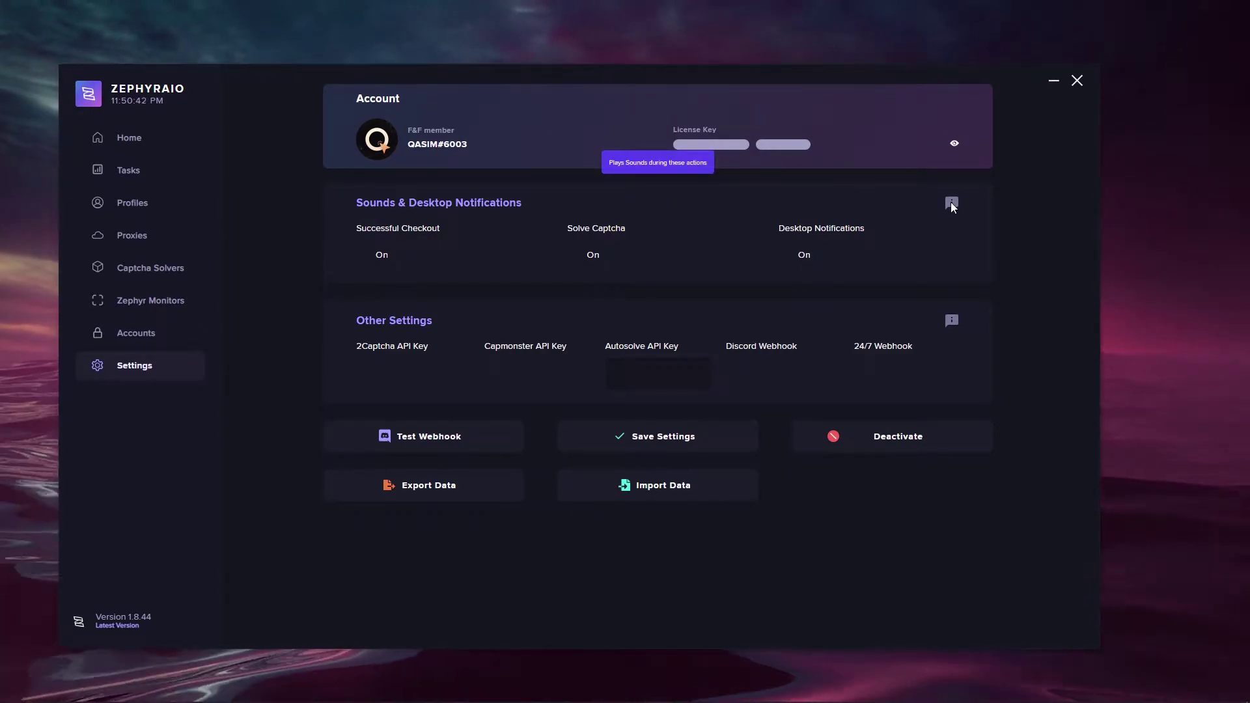
pyautogui.click(383, 254)
pyautogui.click(382, 254)
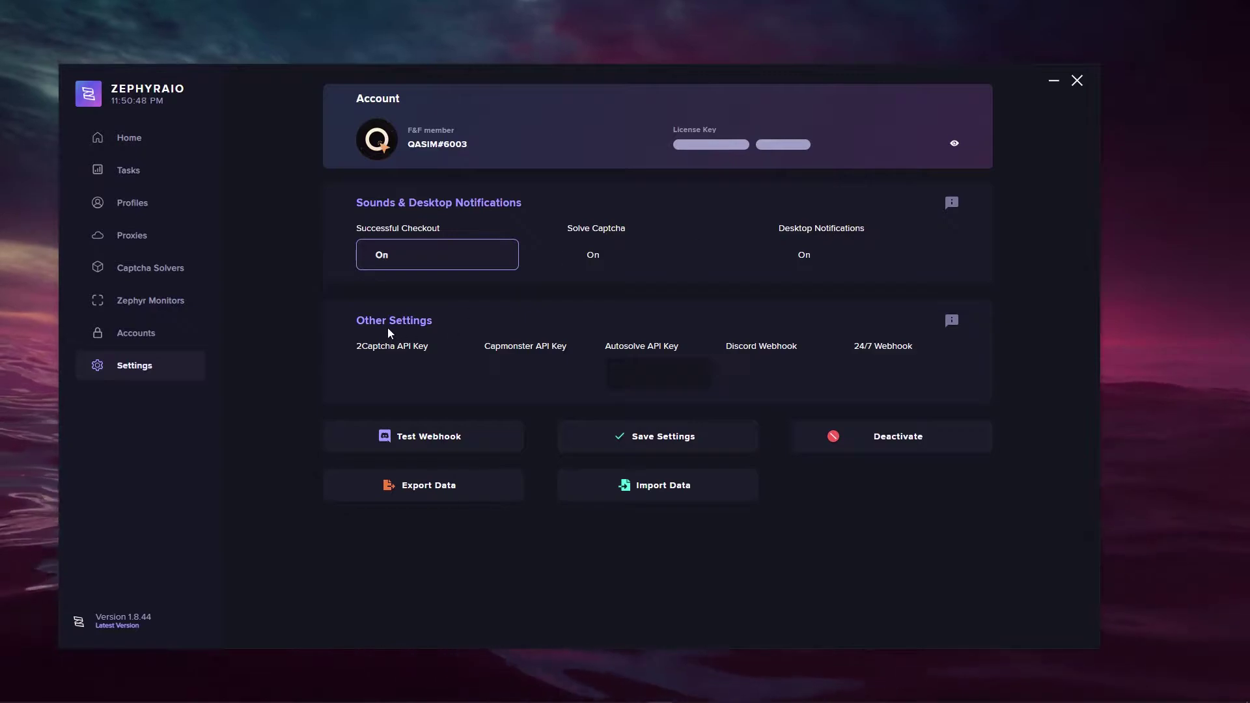
pyautogui.moveTo(952, 324)
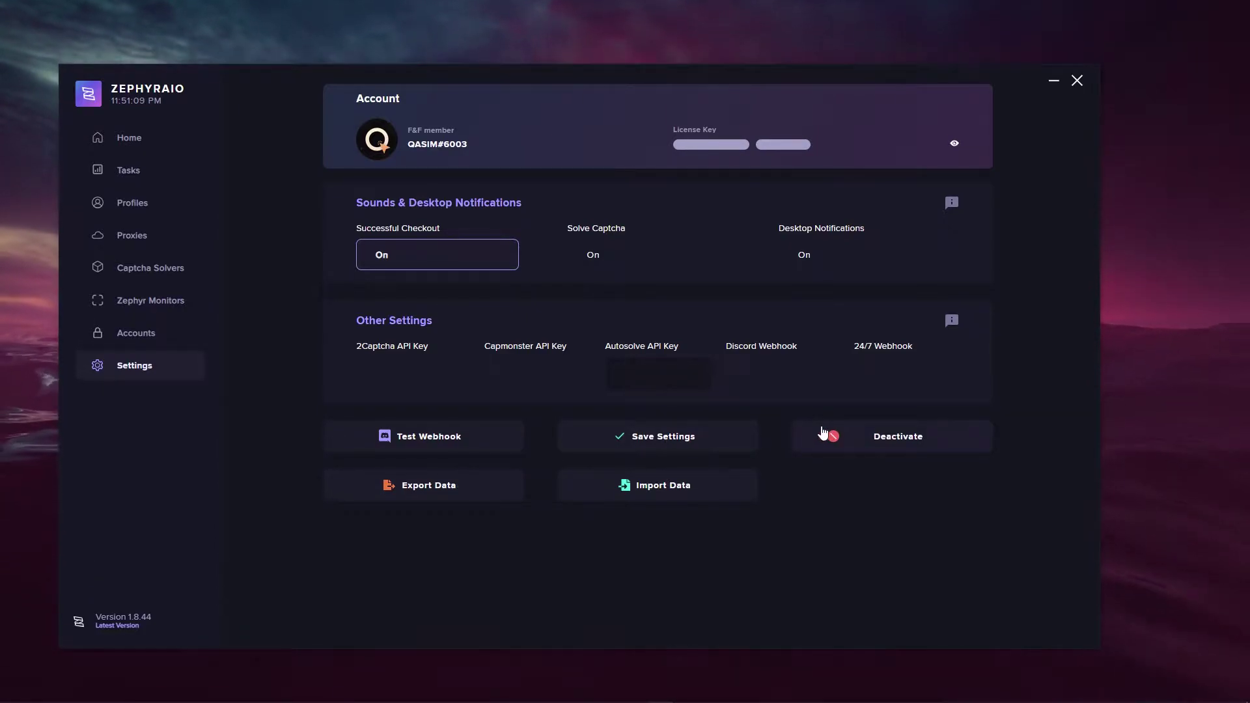
pyautogui.click(158, 339)
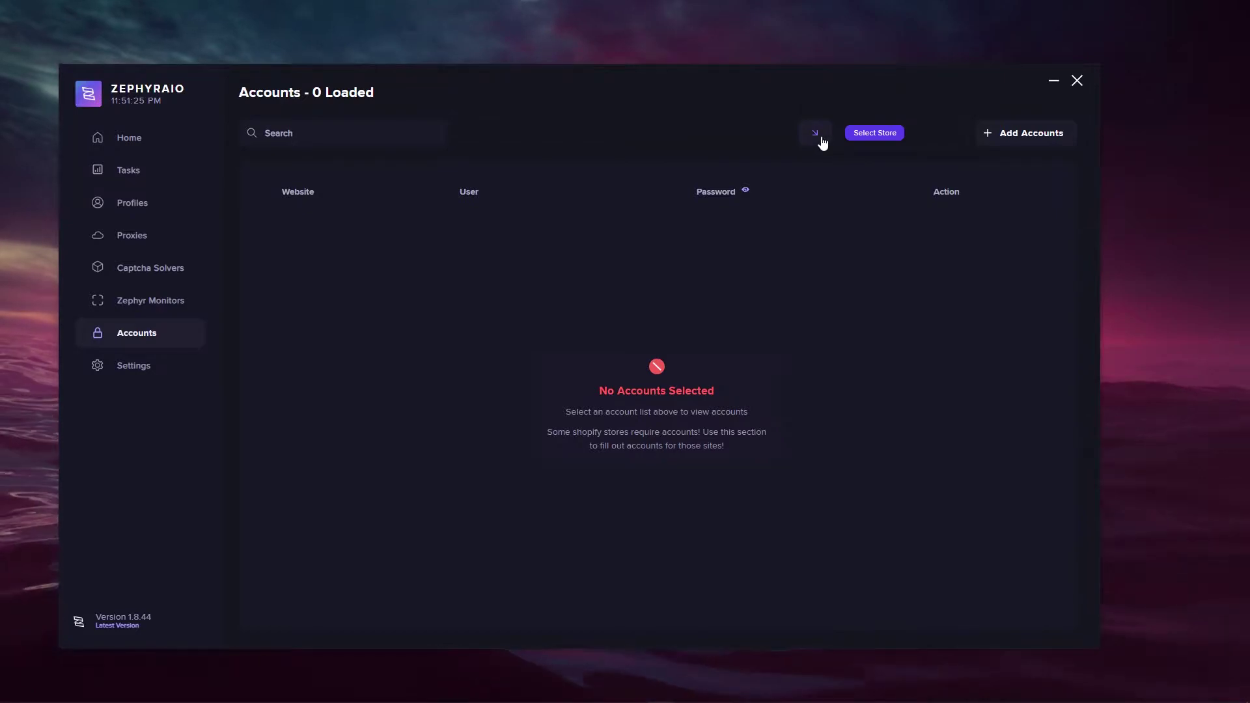
# Start a new account list and choose ACD Gallery as its store.
pyautogui.click(819, 135)
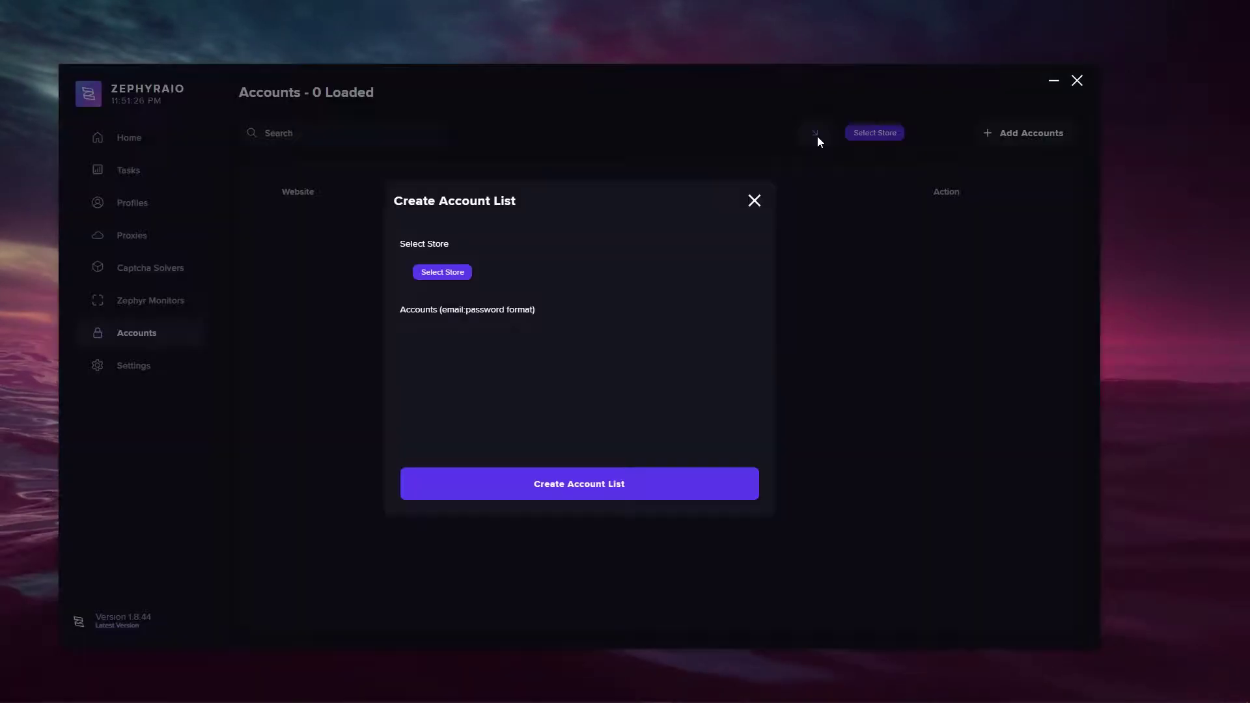
pyautogui.click(451, 279)
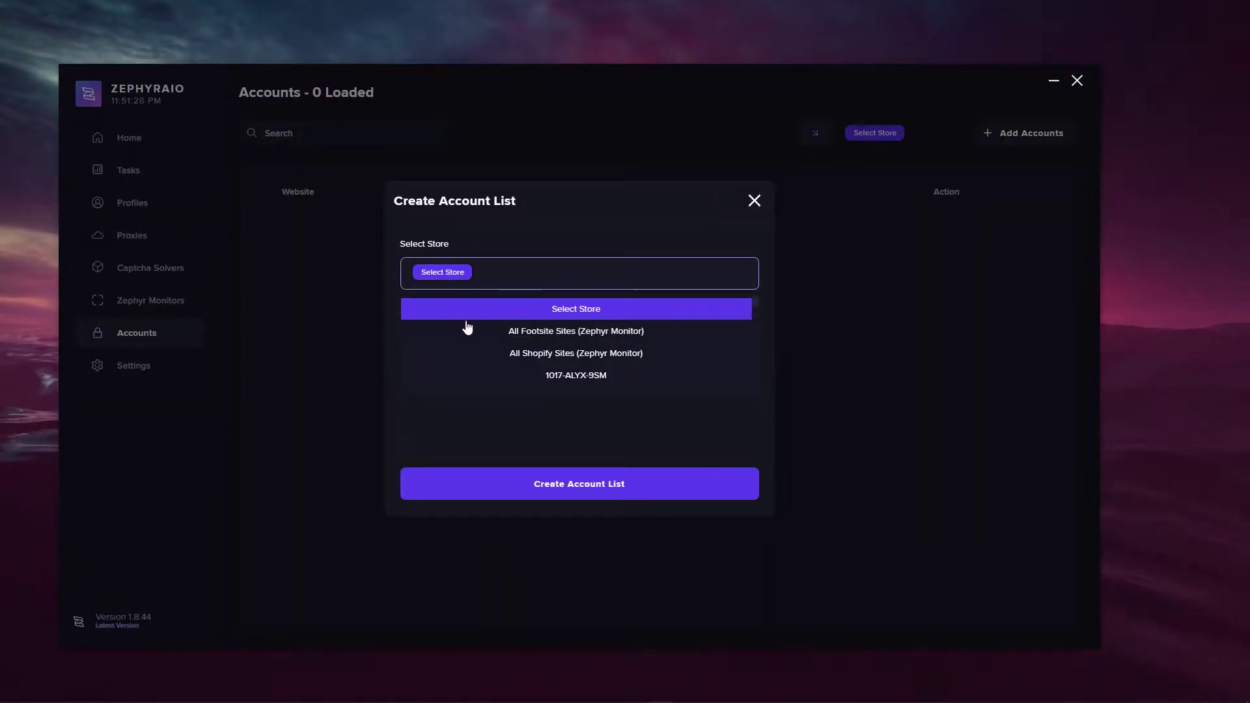
pyautogui.scroll(-5, 482, 343)
pyautogui.scroll(2, 636, 355)
pyautogui.scroll(-5, 618, 348)
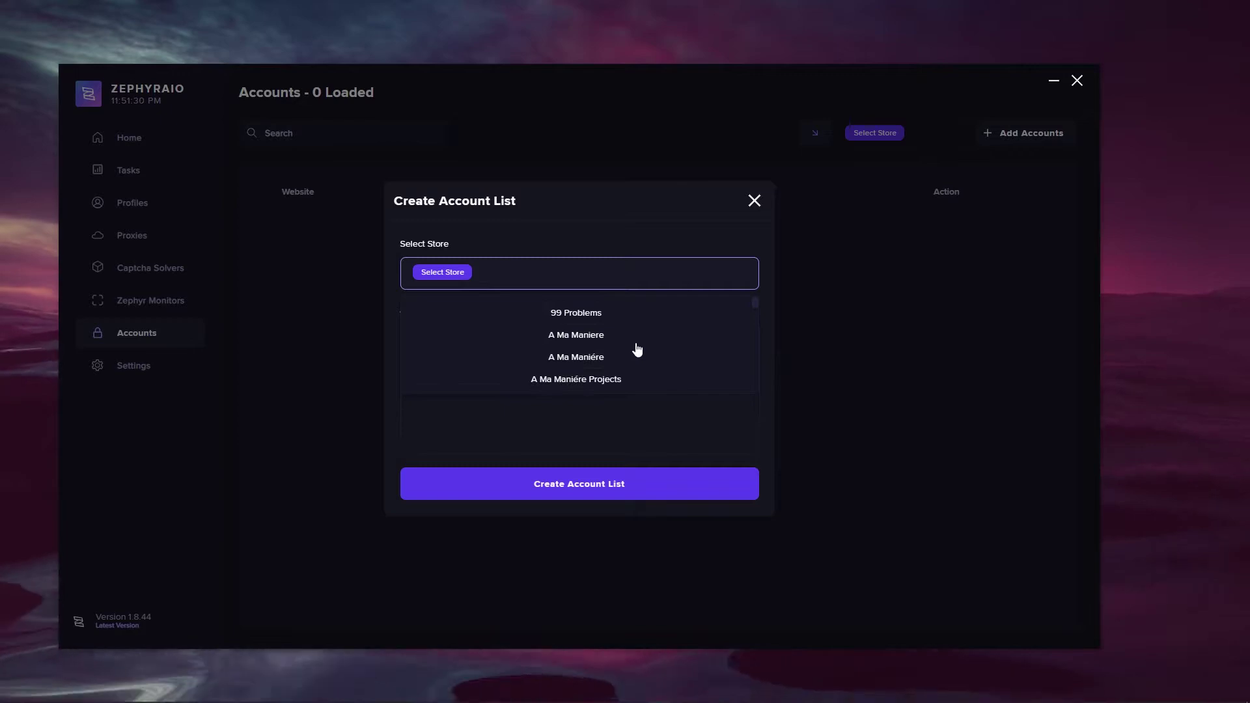
pyautogui.click(577, 341)
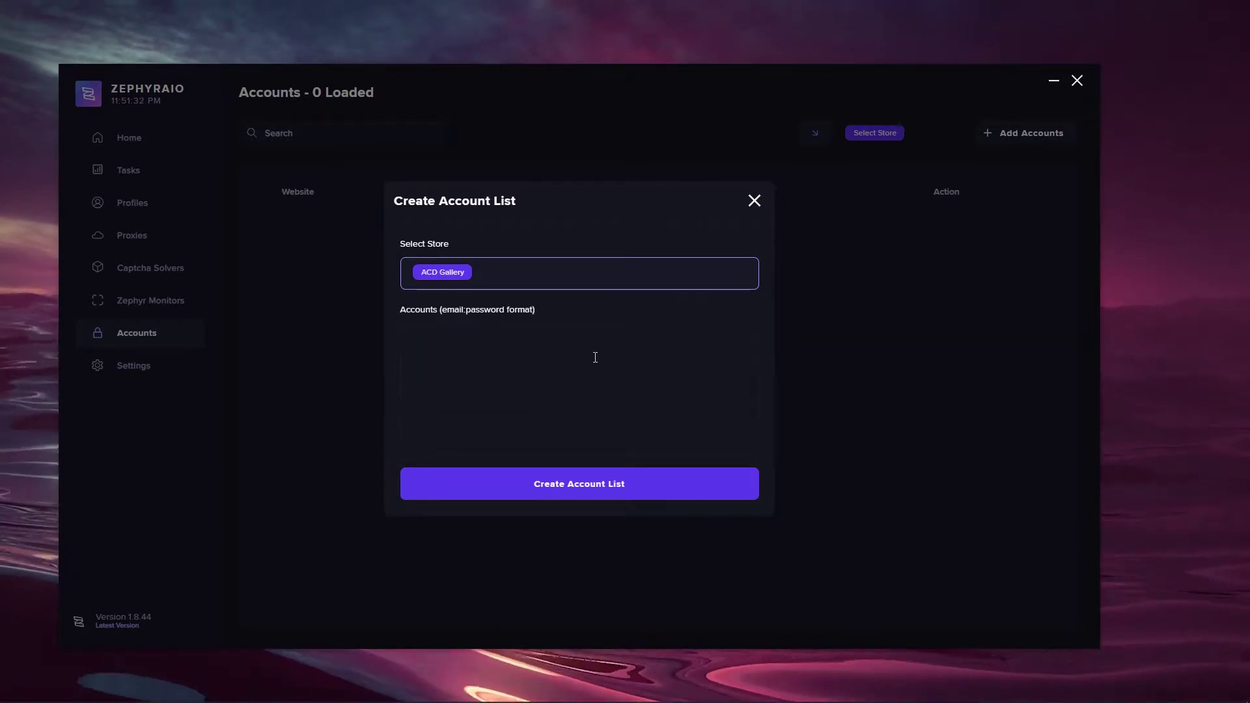
# Enter the email:password login and create the ACD Gallery account list.
pyautogui.click(423, 335)
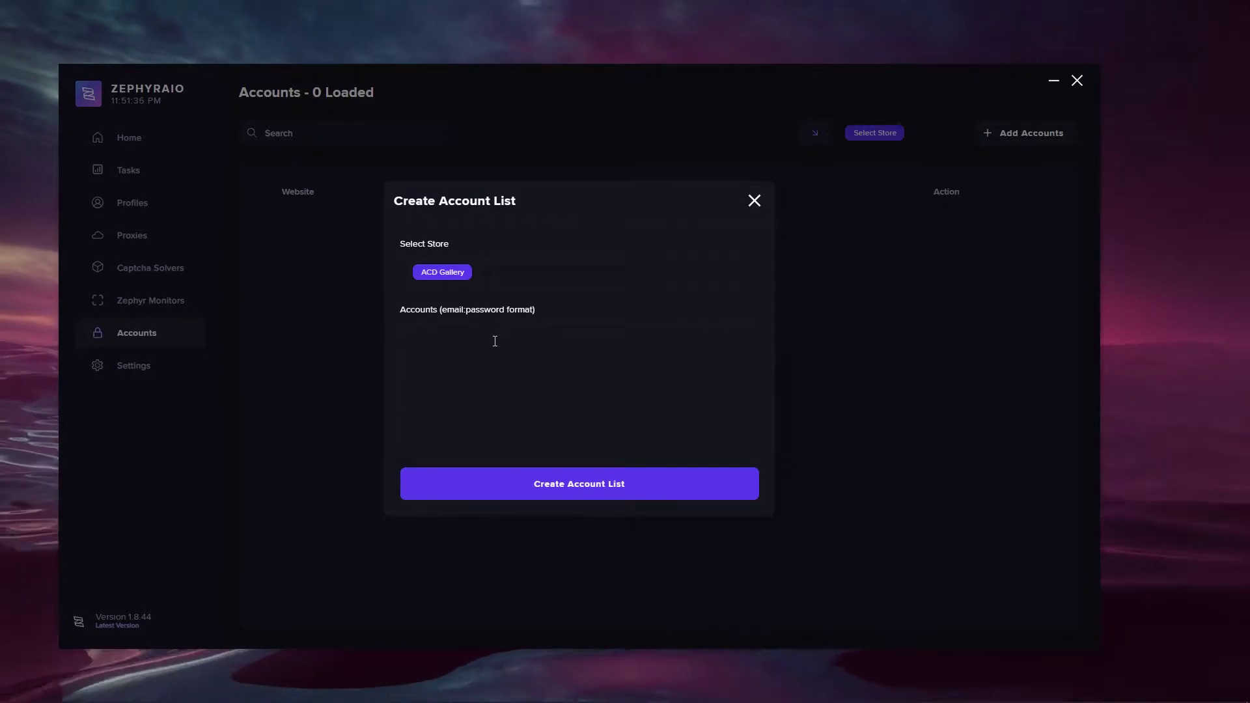
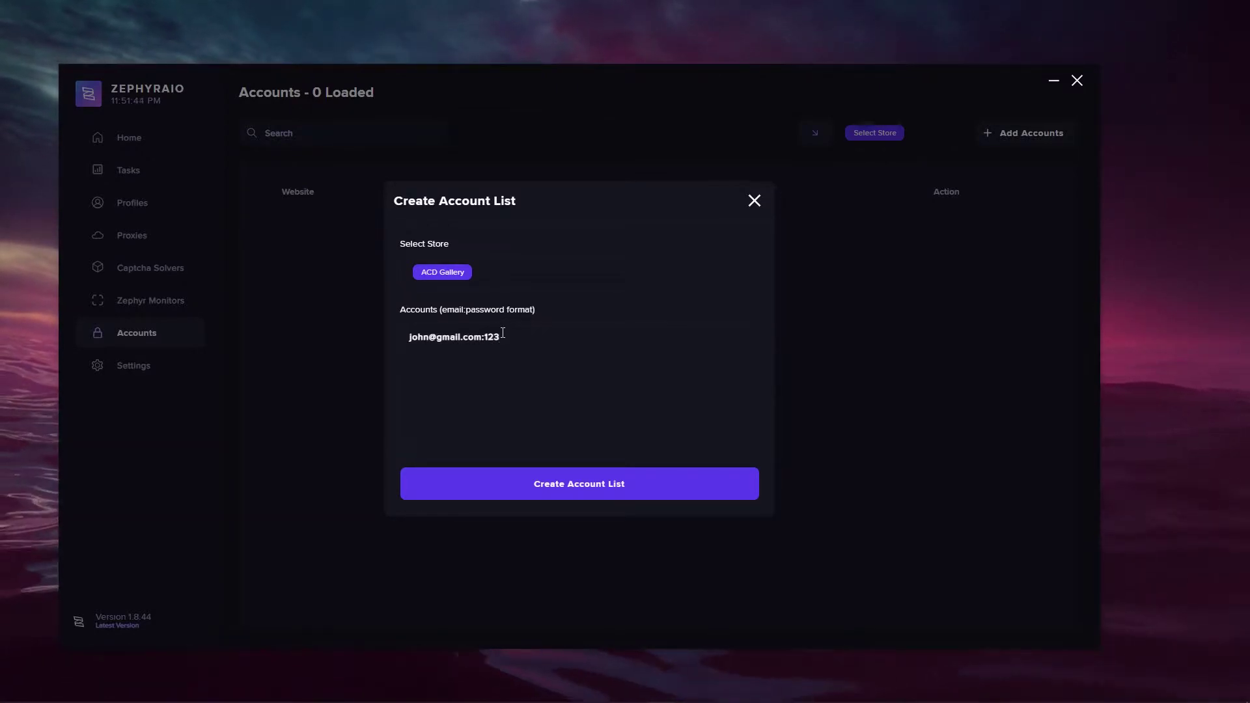
pyautogui.hotkey('ctrl', 'a')
pyautogui.click(584, 489)
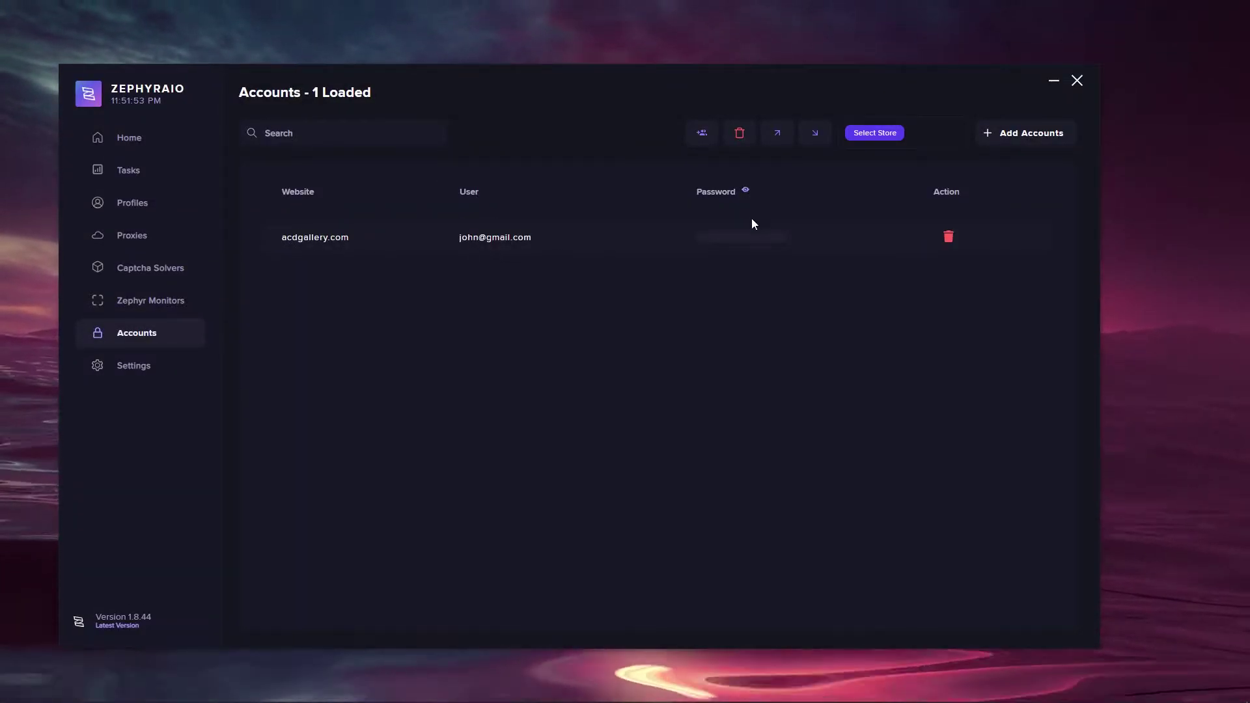
# Reveal and re-hide the saved password, then cancel deleting the account list.
pyautogui.click(746, 192)
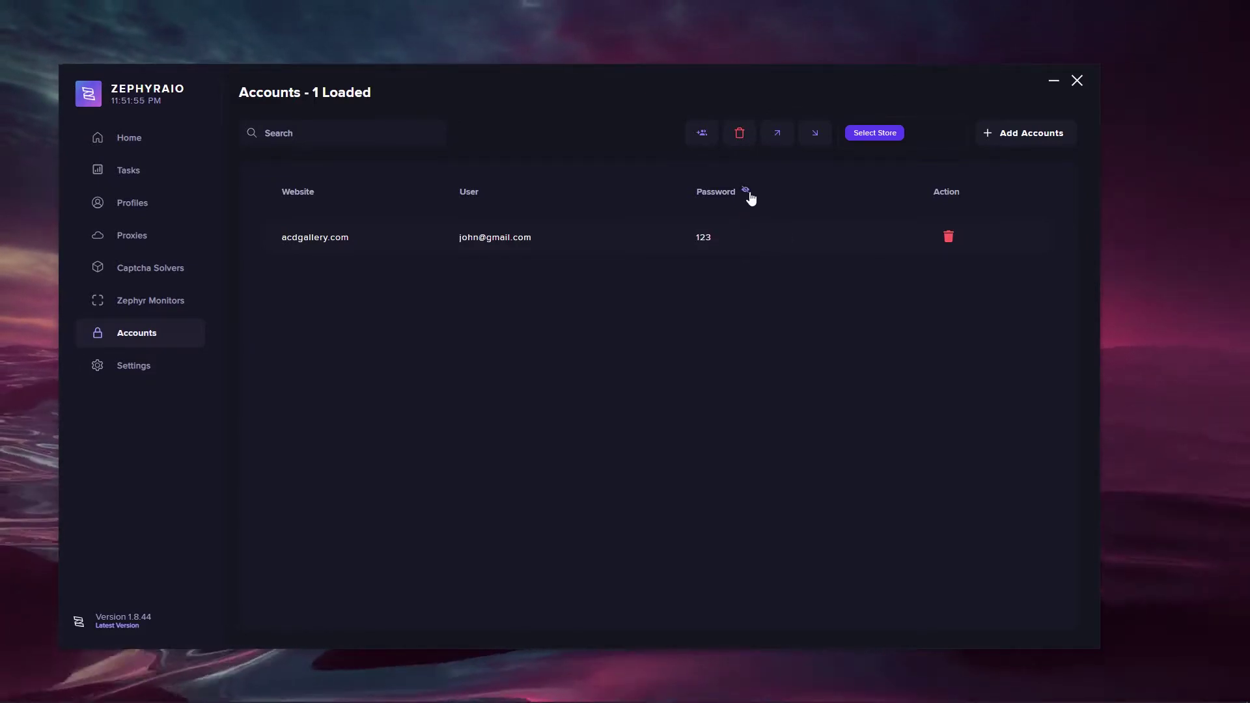
pyautogui.click(746, 191)
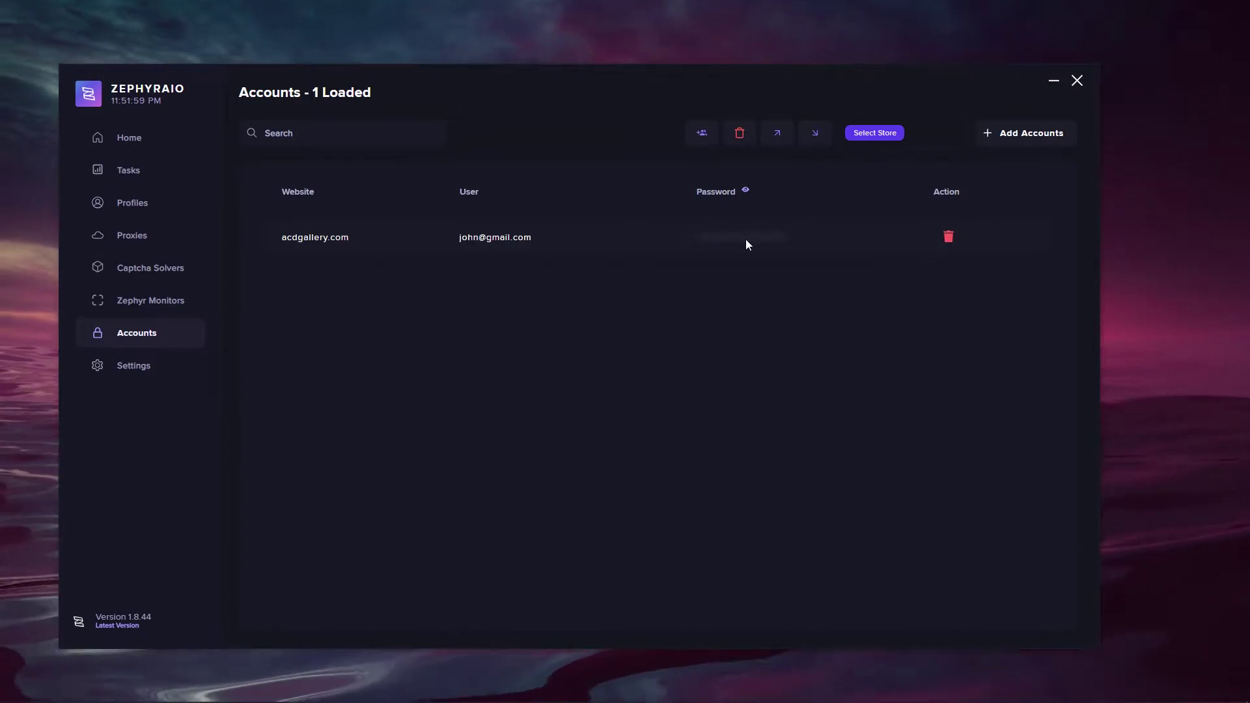
pyautogui.click(743, 137)
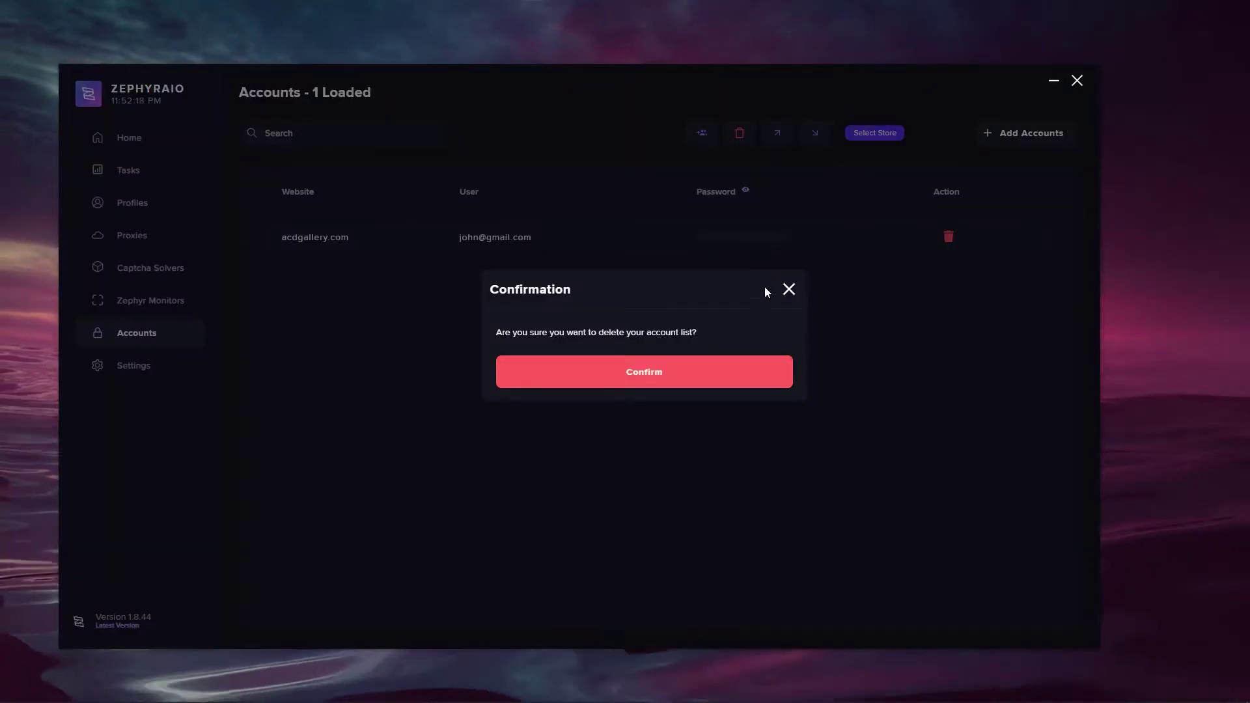
pyautogui.click(788, 290)
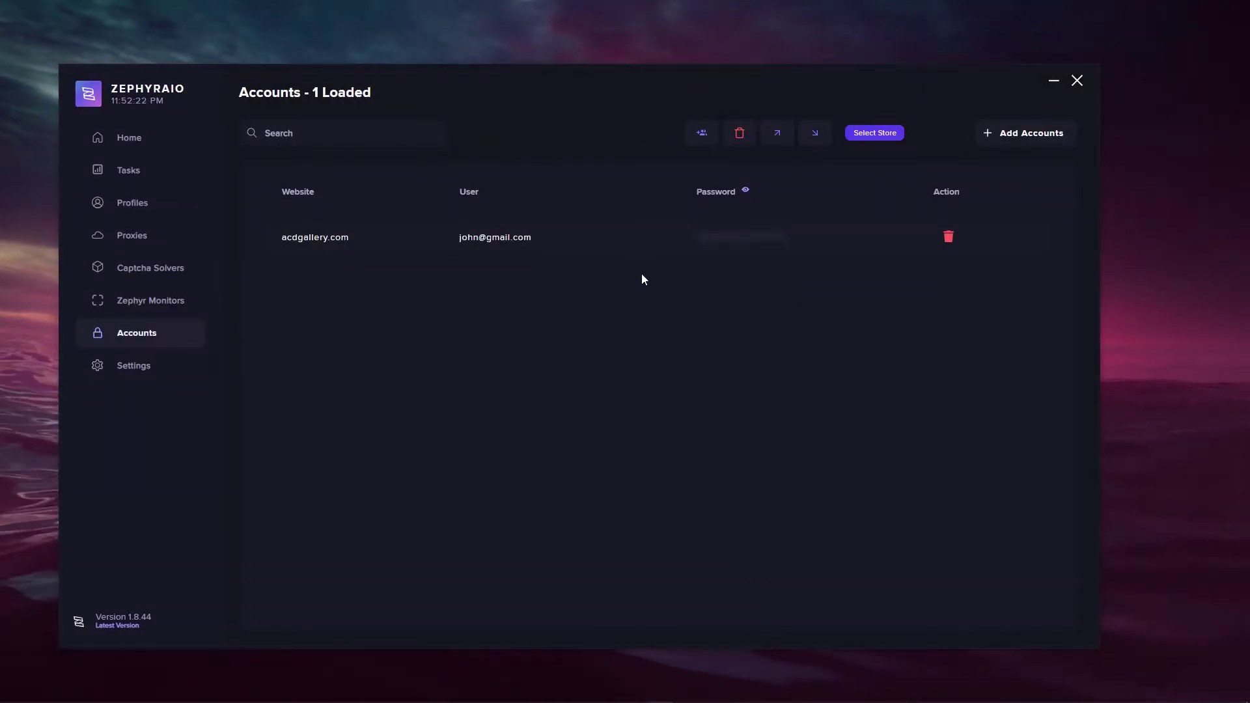
# Switch the account list store picker to Bape US, then to another store.
pyautogui.click(872, 134)
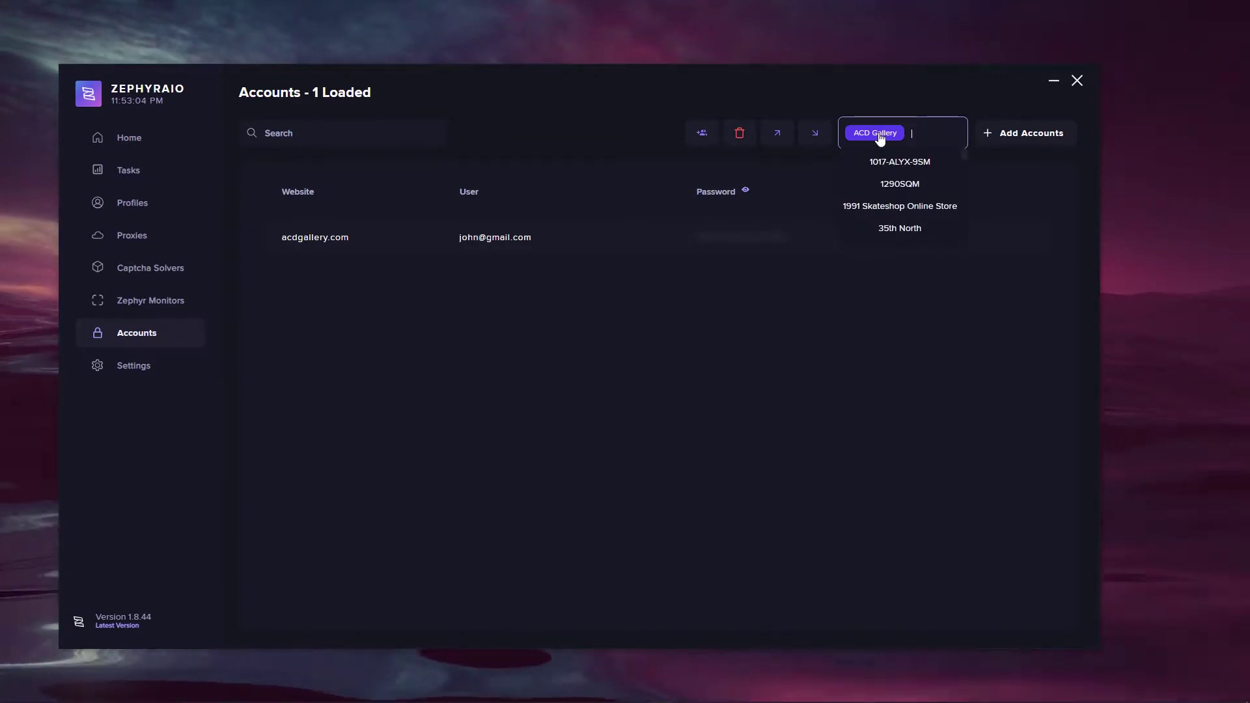
pyautogui.scroll(-5, 891, 195)
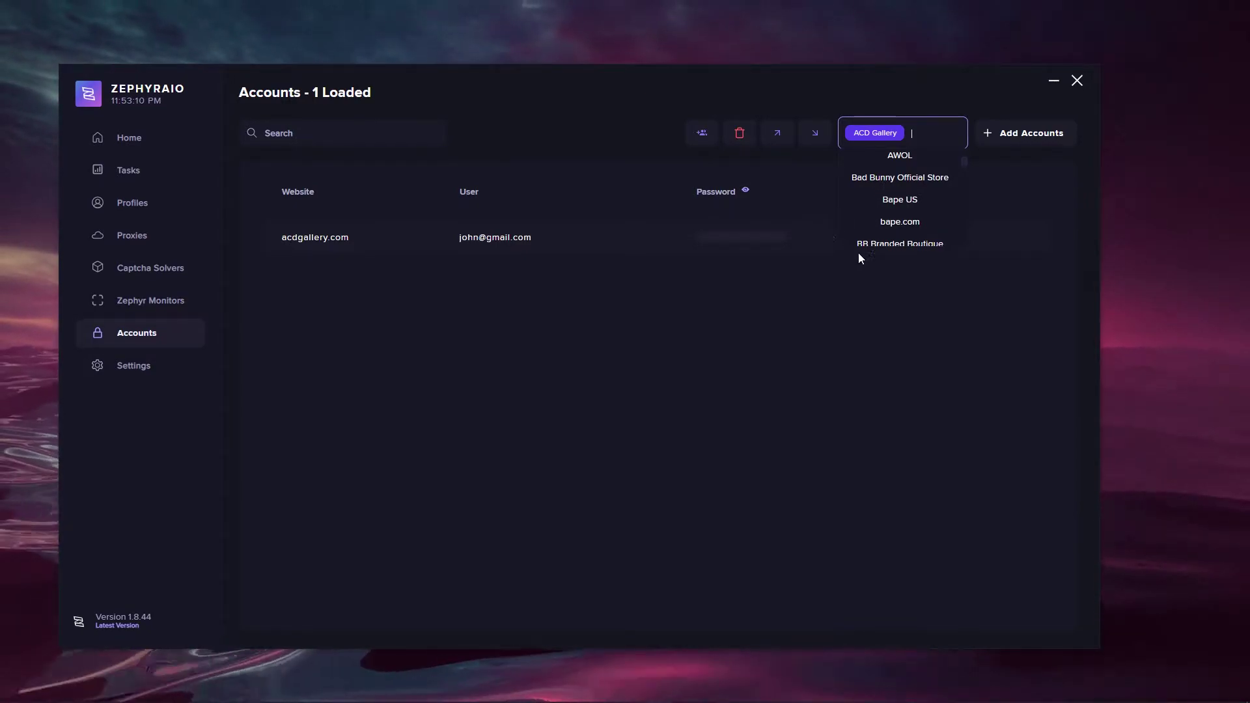
pyautogui.click(906, 202)
pyautogui.scroll(-3, 879, 189)
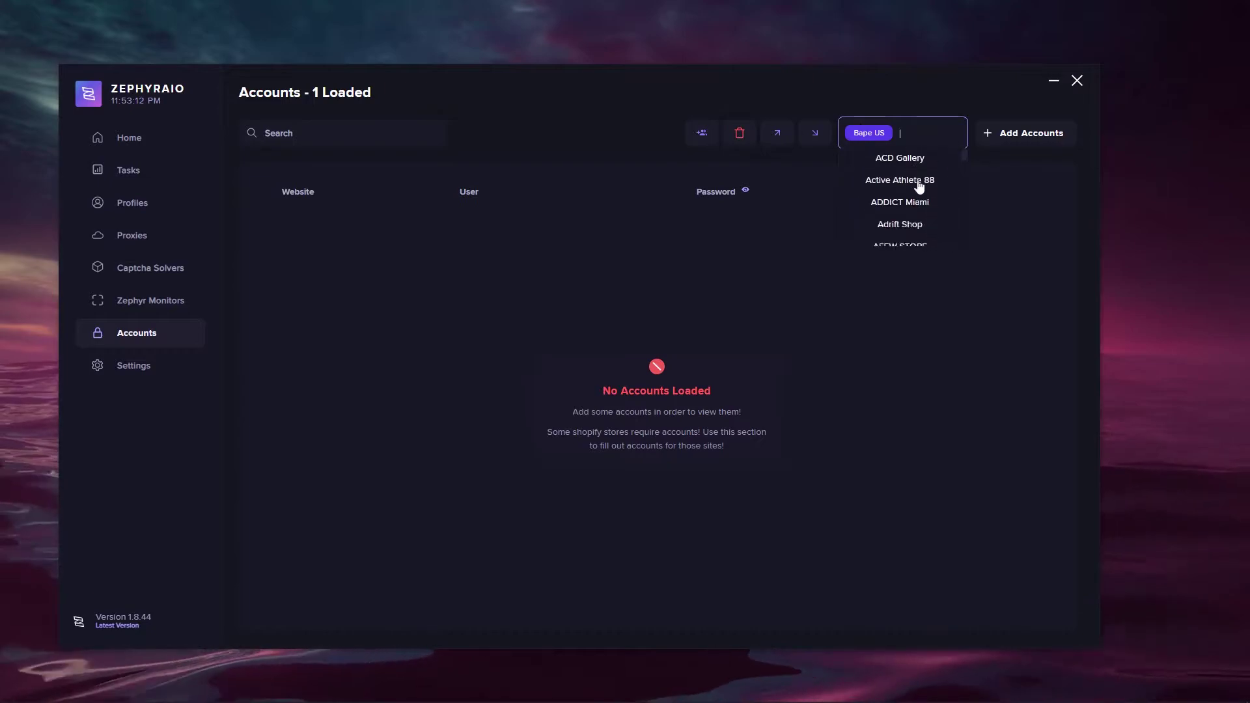
pyautogui.click(912, 215)
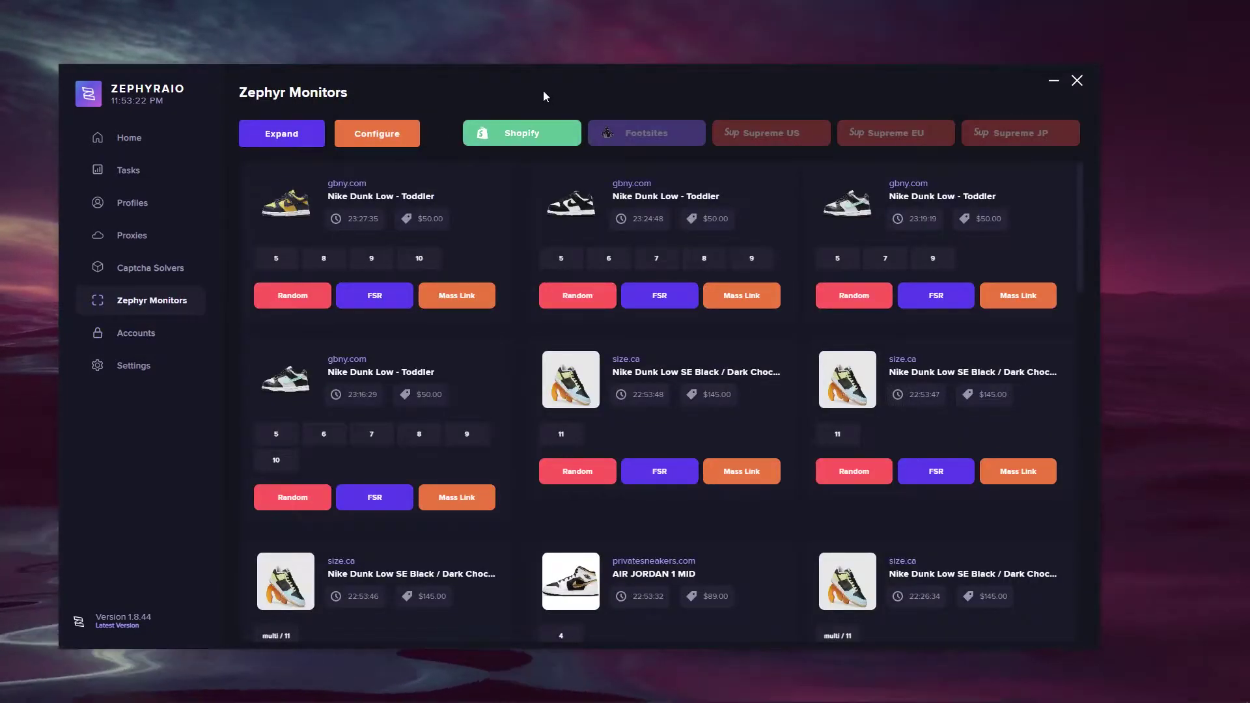
# Apply a mass link change from a feed product and open the size.ca product page.
pyautogui.scroll(-6, 955, 384)
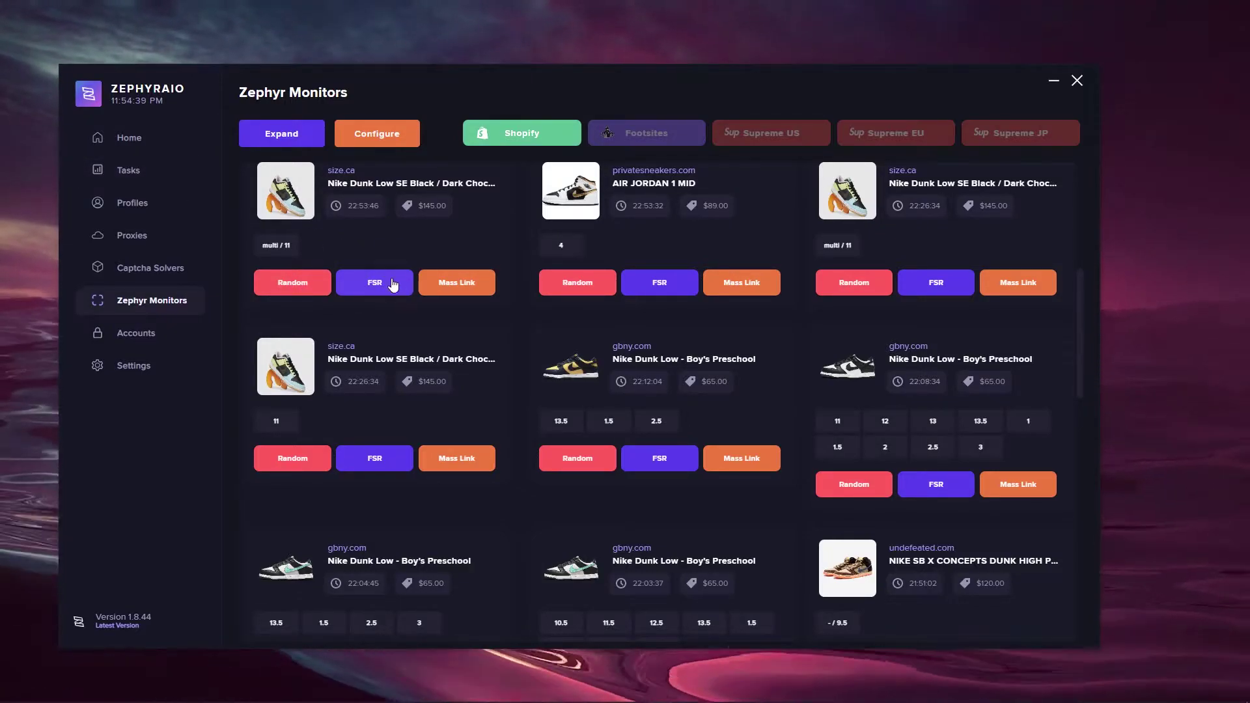
pyautogui.click(469, 292)
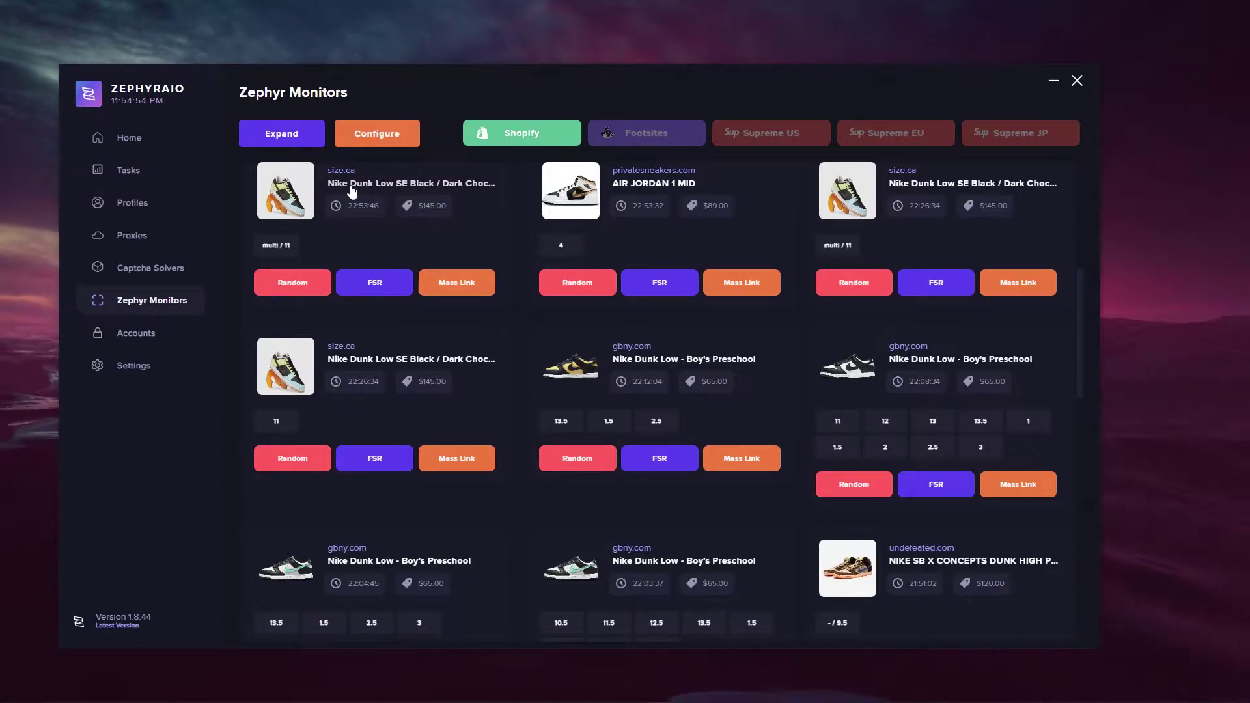
pyautogui.click(350, 374)
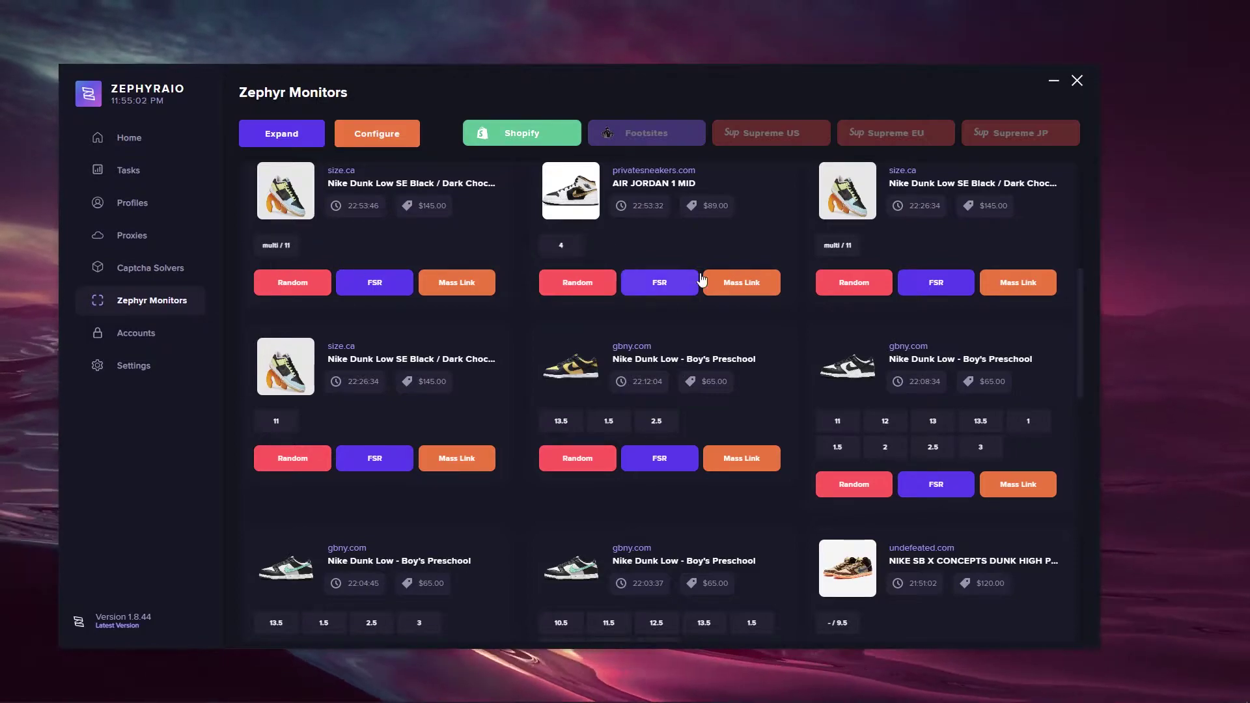
# Browse the Footsites and Supreme US, EU, JP monitor feeds, then return to Shopify.
pyautogui.click(670, 133)
pyautogui.click(767, 142)
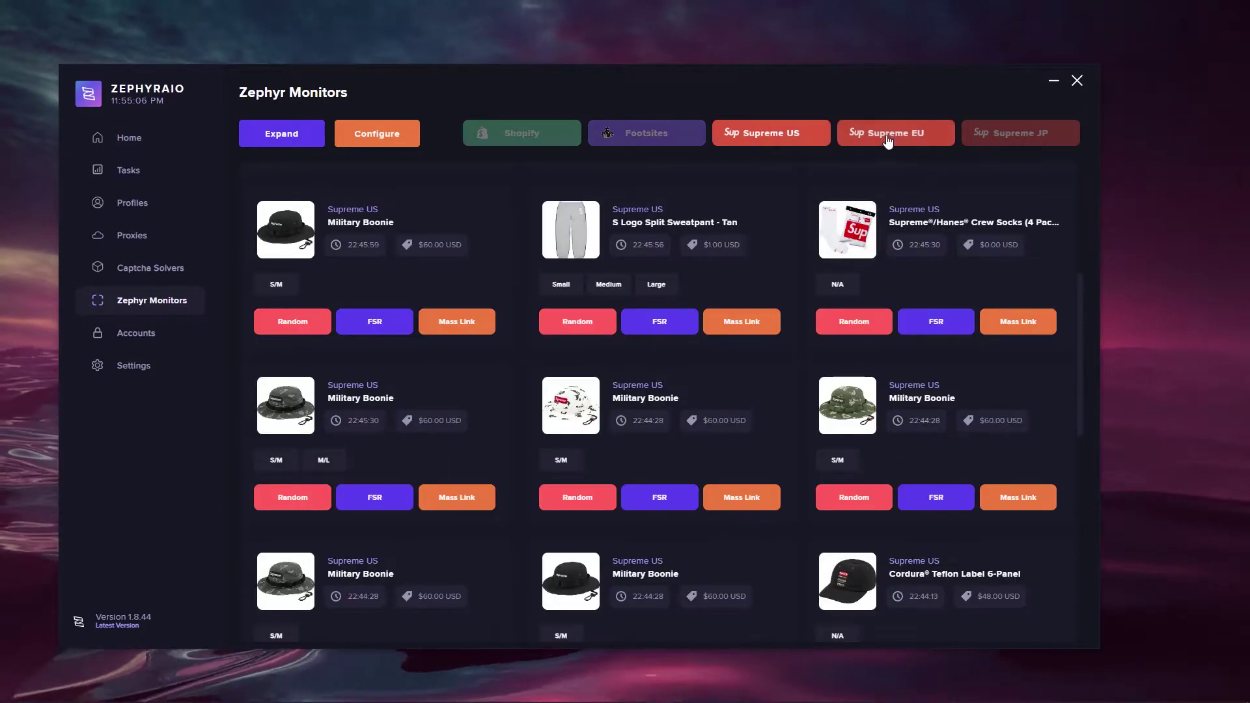
pyautogui.click(887, 138)
pyautogui.click(1018, 143)
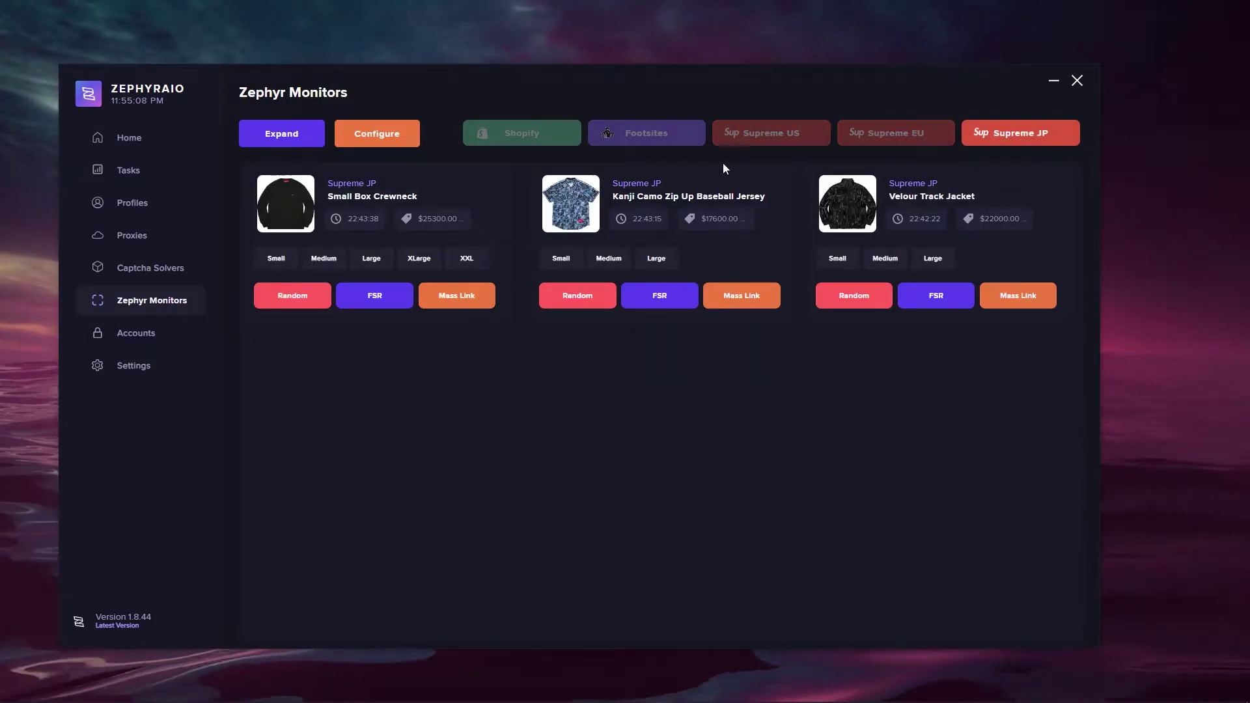
pyautogui.click(699, 140)
pyautogui.click(570, 135)
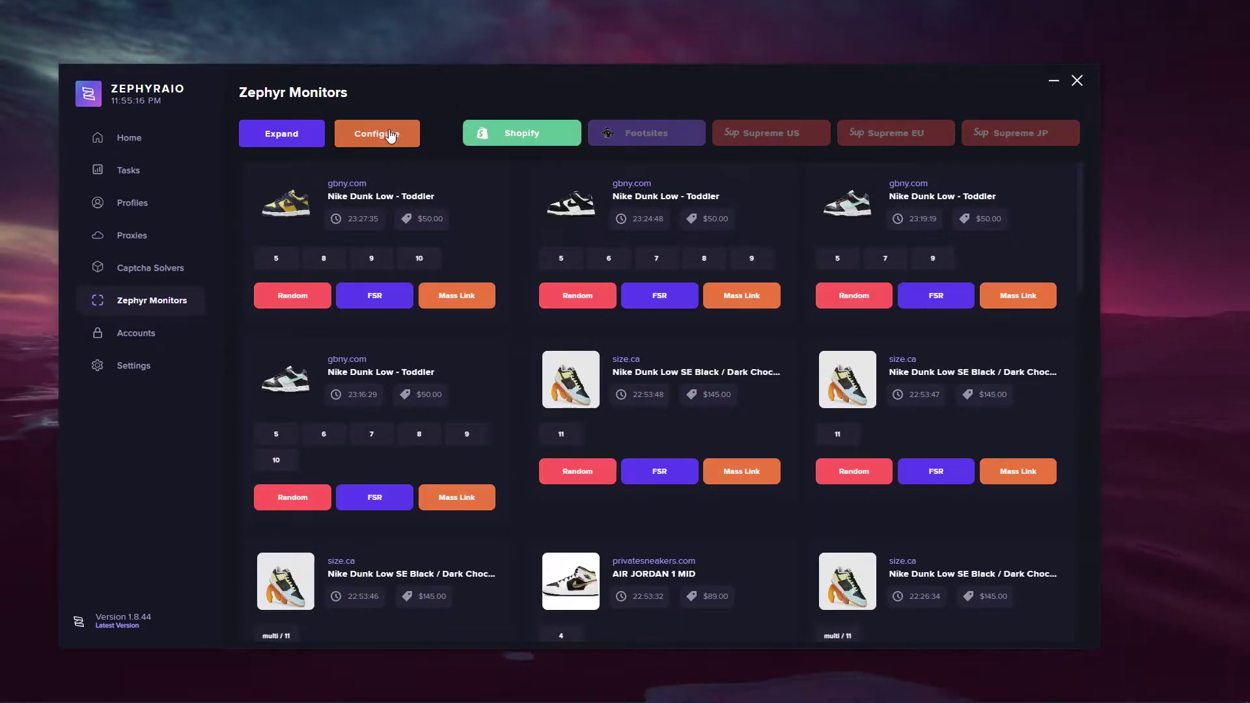
# Keep the monitor store filter on All Stores and pop the feed out into a window moved right.
pyautogui.click(397, 136)
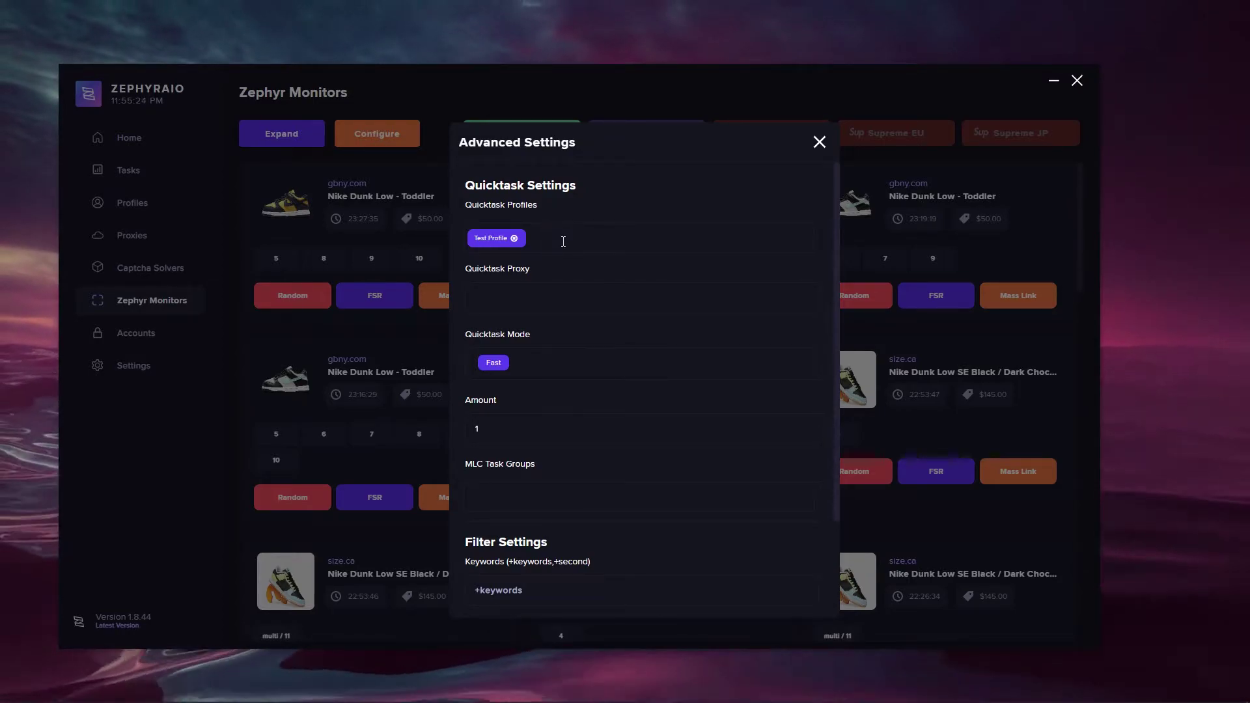
pyautogui.scroll(-3, 510, 304)
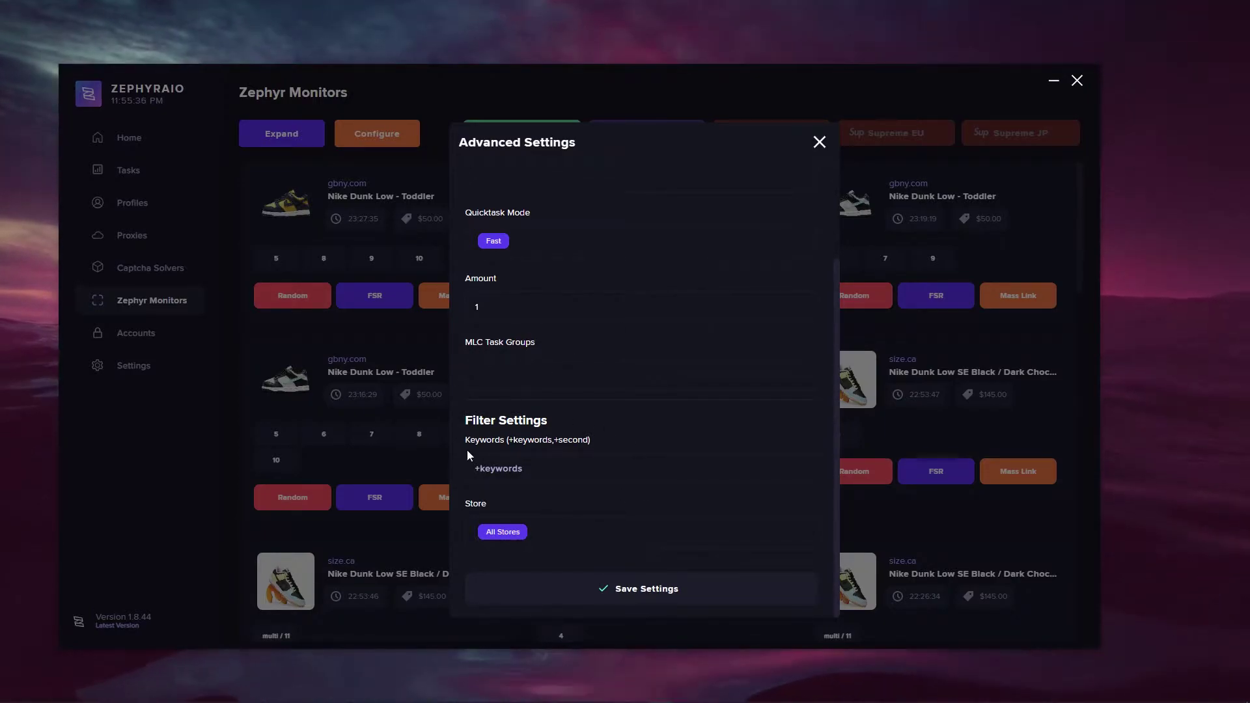
pyautogui.click(521, 528)
pyautogui.scroll(-2, 599, 495)
pyautogui.scroll(-3, 603, 489)
pyautogui.scroll(10, 620, 477)
pyautogui.click(713, 184)
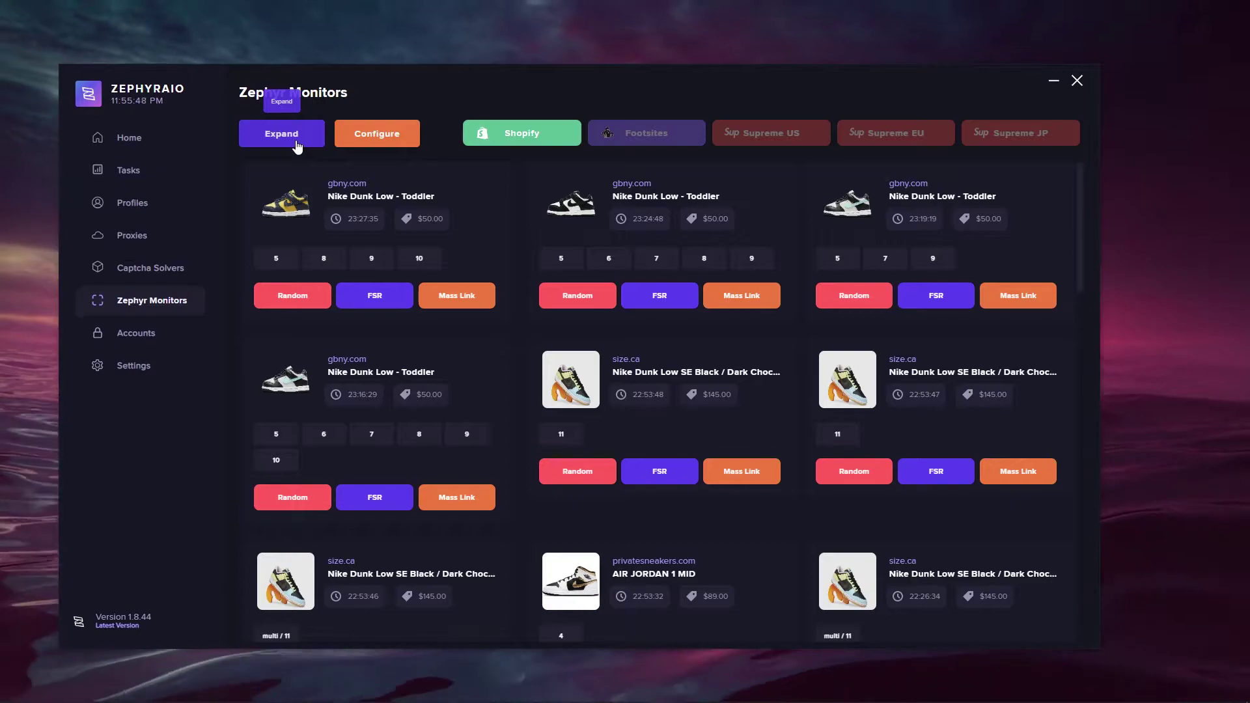
pyautogui.click(296, 140)
pyautogui.moveTo(584, 107); pyautogui.dragTo(1045, 101)
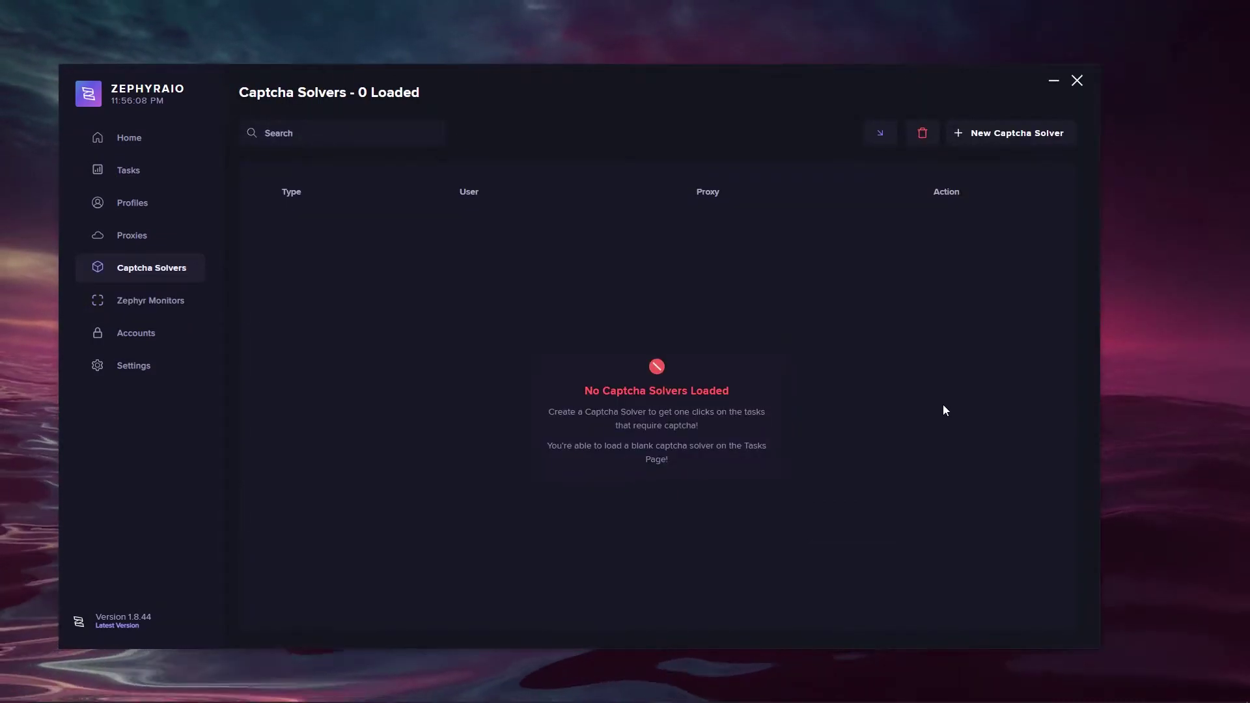
# Create a Supreme-type captcha solver using the user's e-mail address.
pyautogui.click(1007, 129)
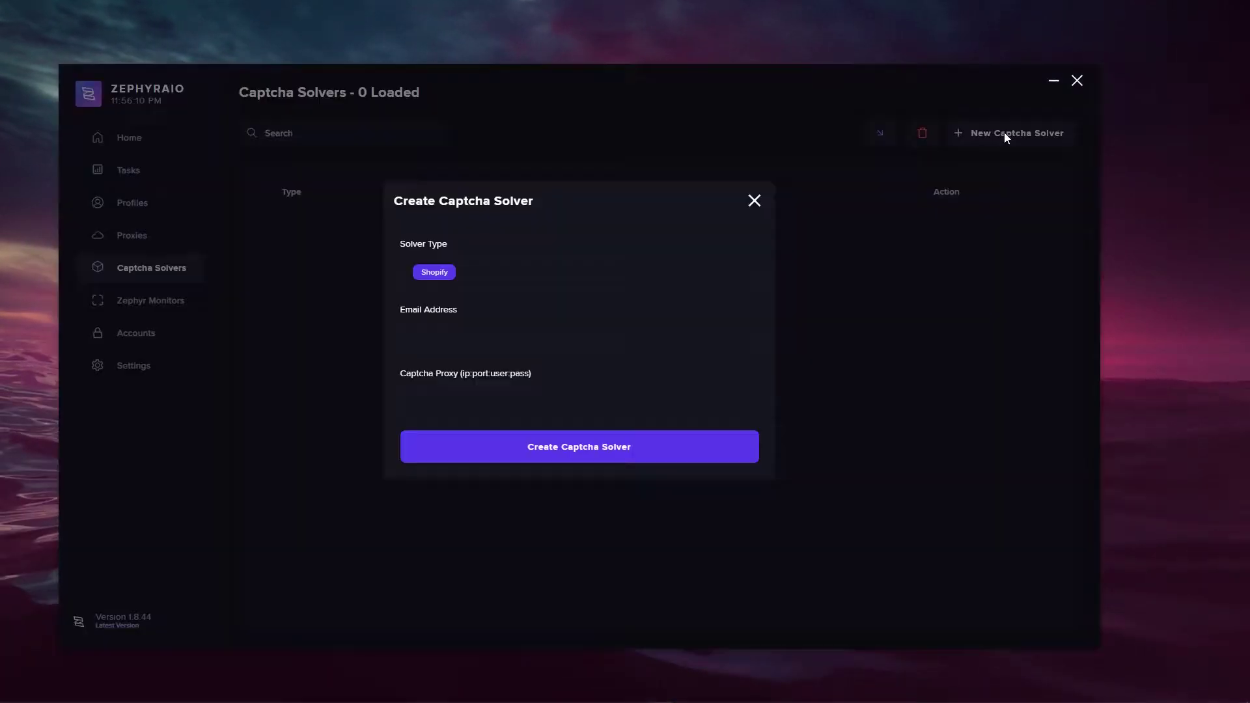
pyautogui.click(441, 280)
pyautogui.scroll(-2, 527, 351)
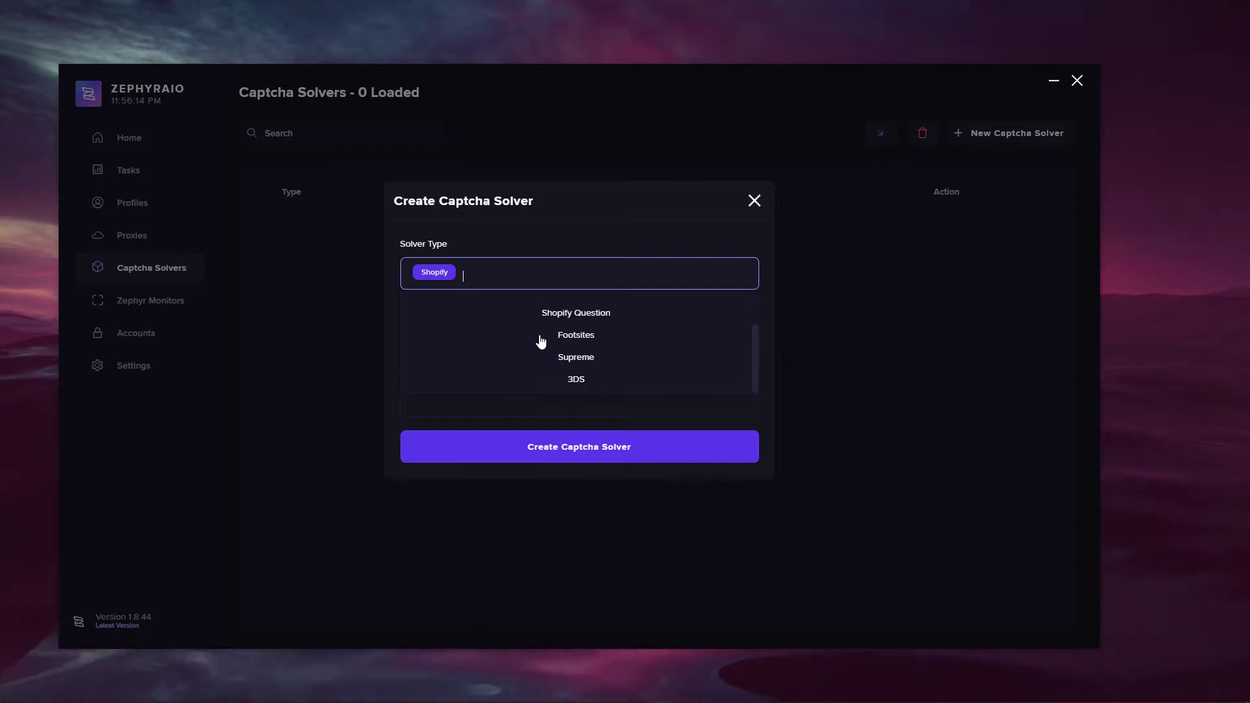
pyautogui.click(562, 355)
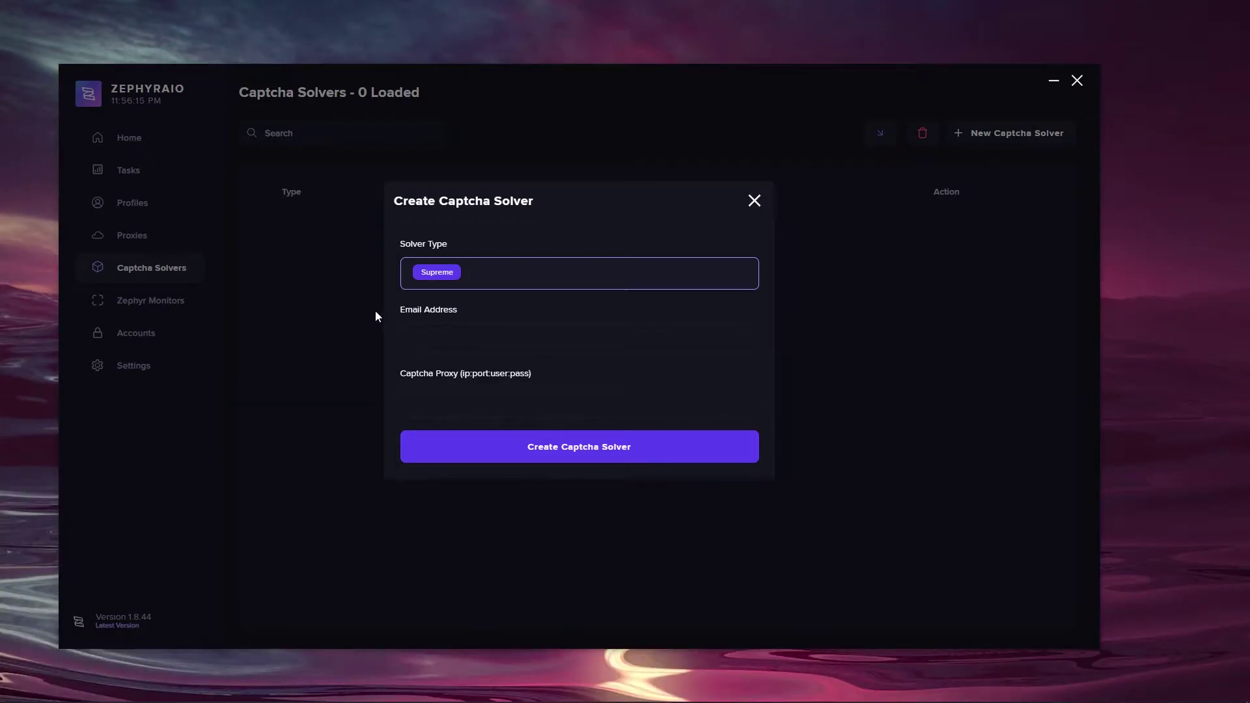
pyautogui.click(455, 351)
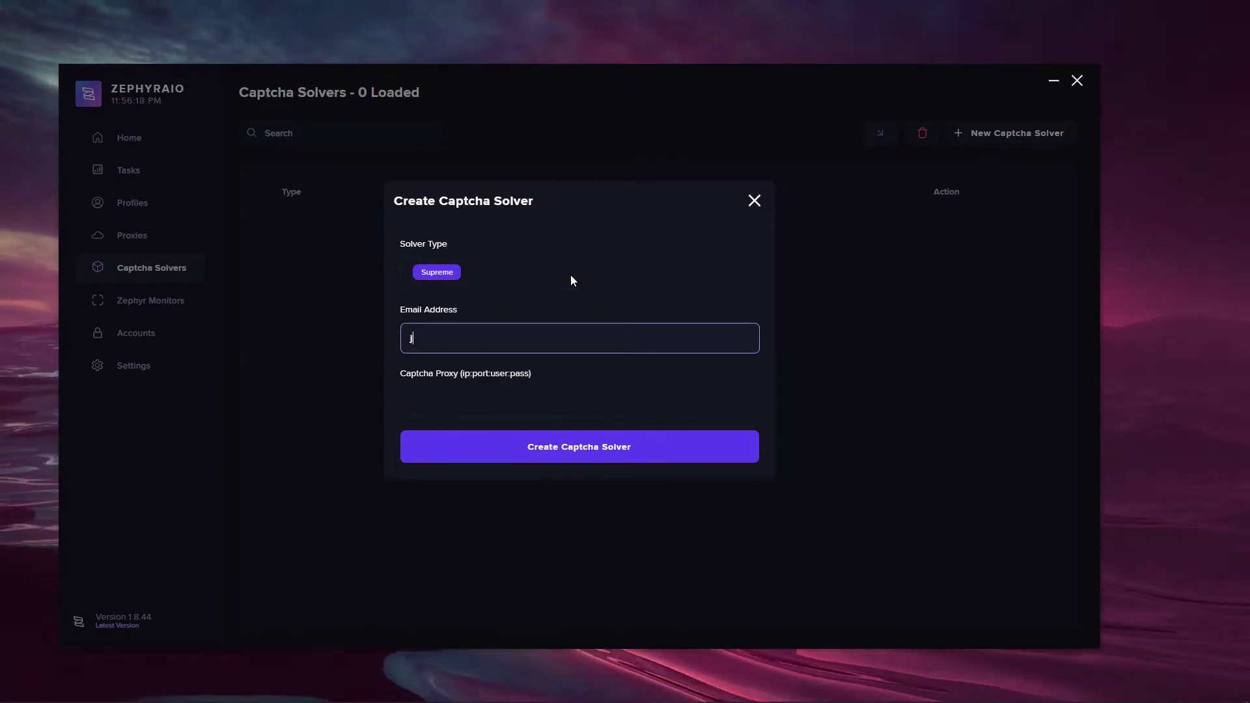
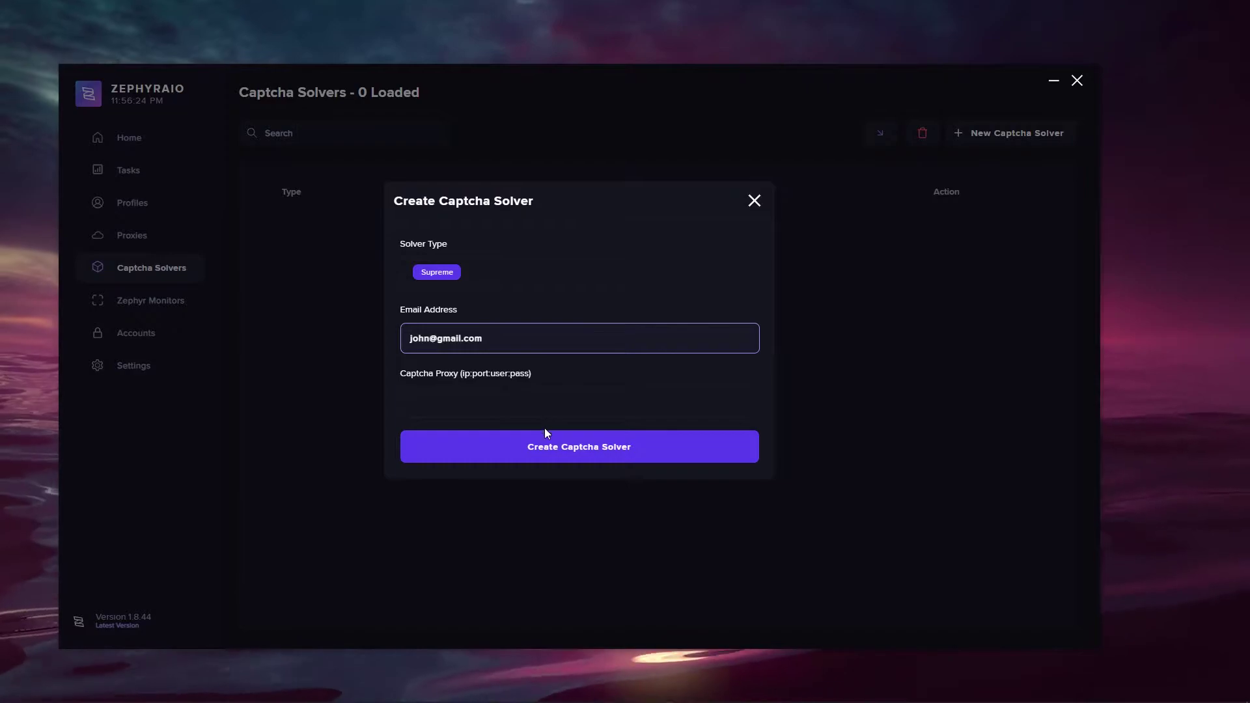
pyautogui.click(575, 454)
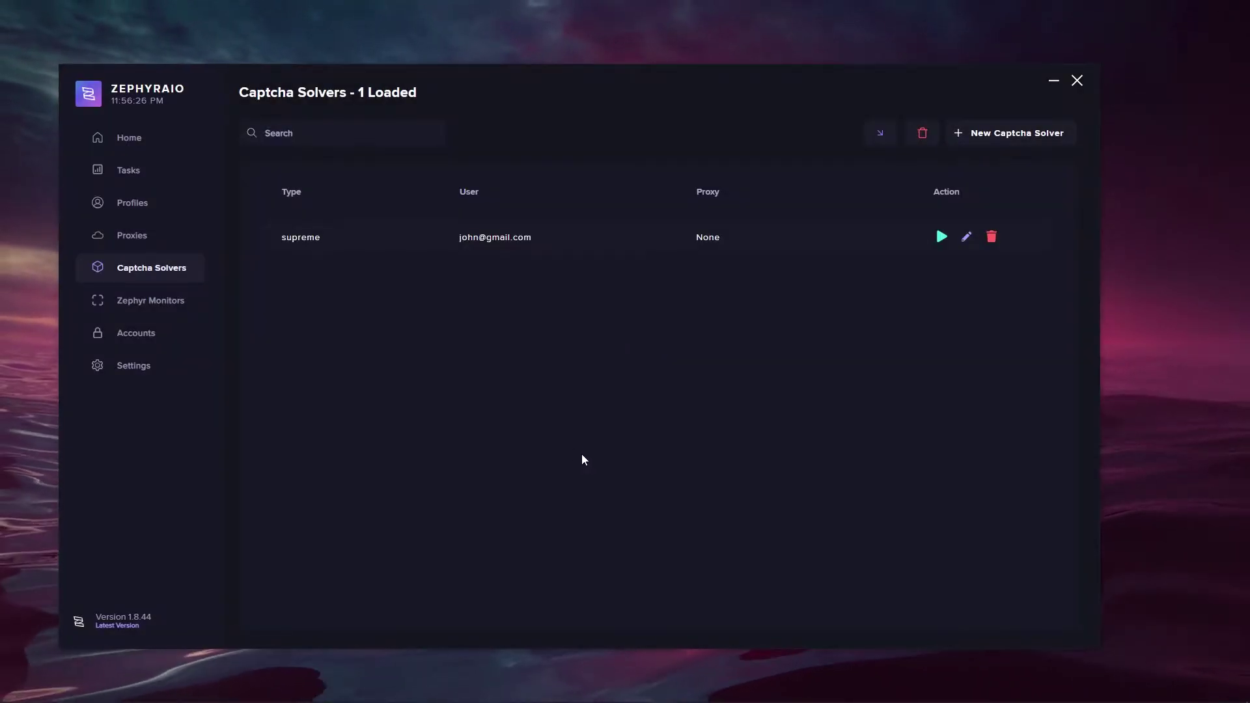
# Launch the Supreme solver's Google sign-in window and bring it back to the front.
pyautogui.click(942, 237)
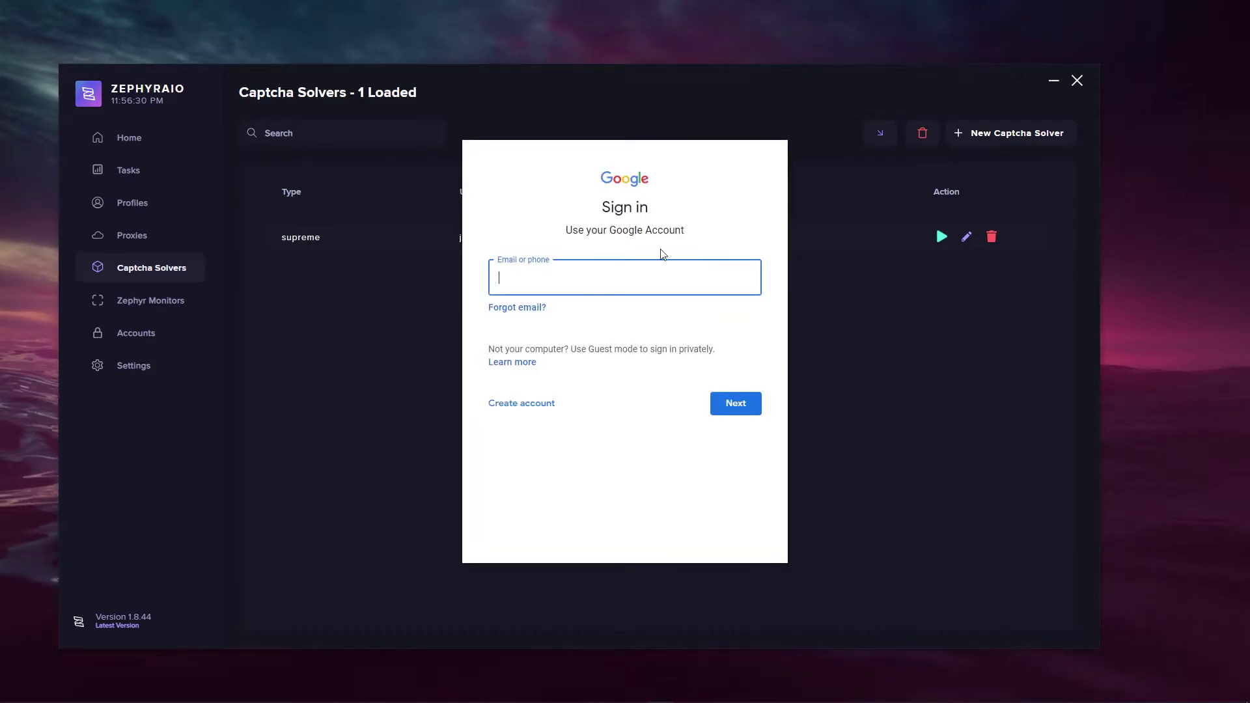
pyautogui.click(619, 133)
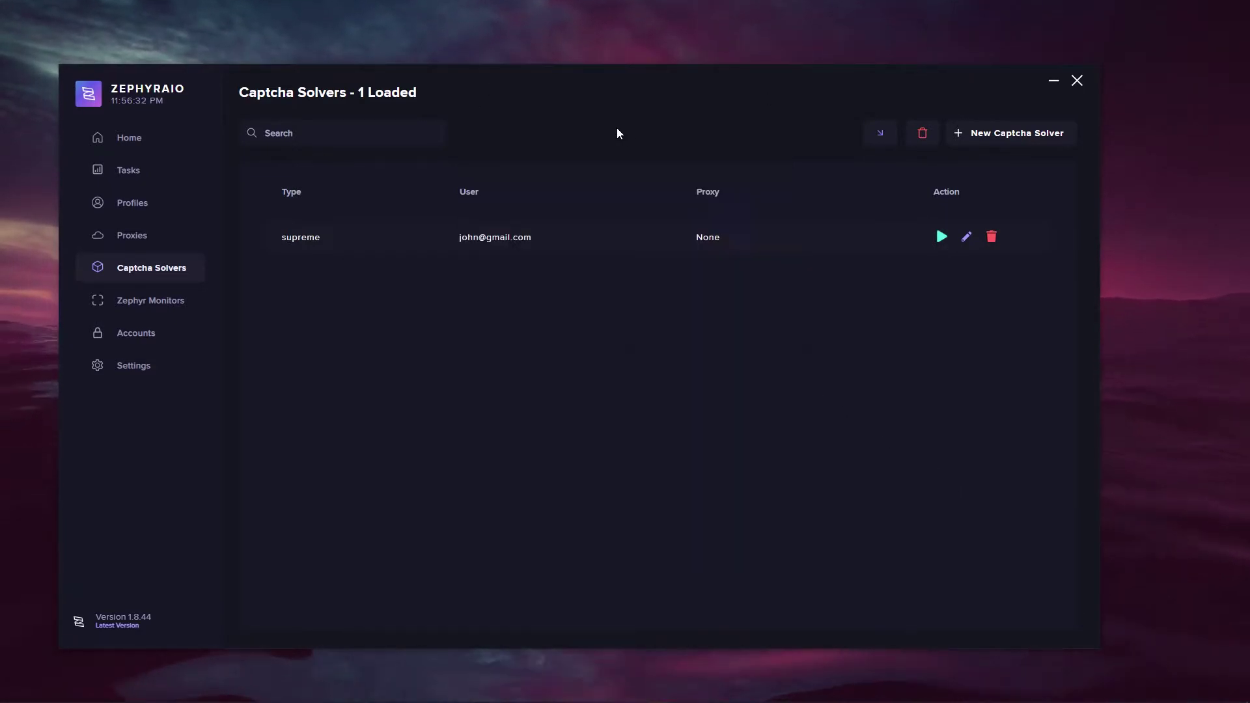
pyautogui.moveTo(661, 697)
pyautogui.click(732, 628)
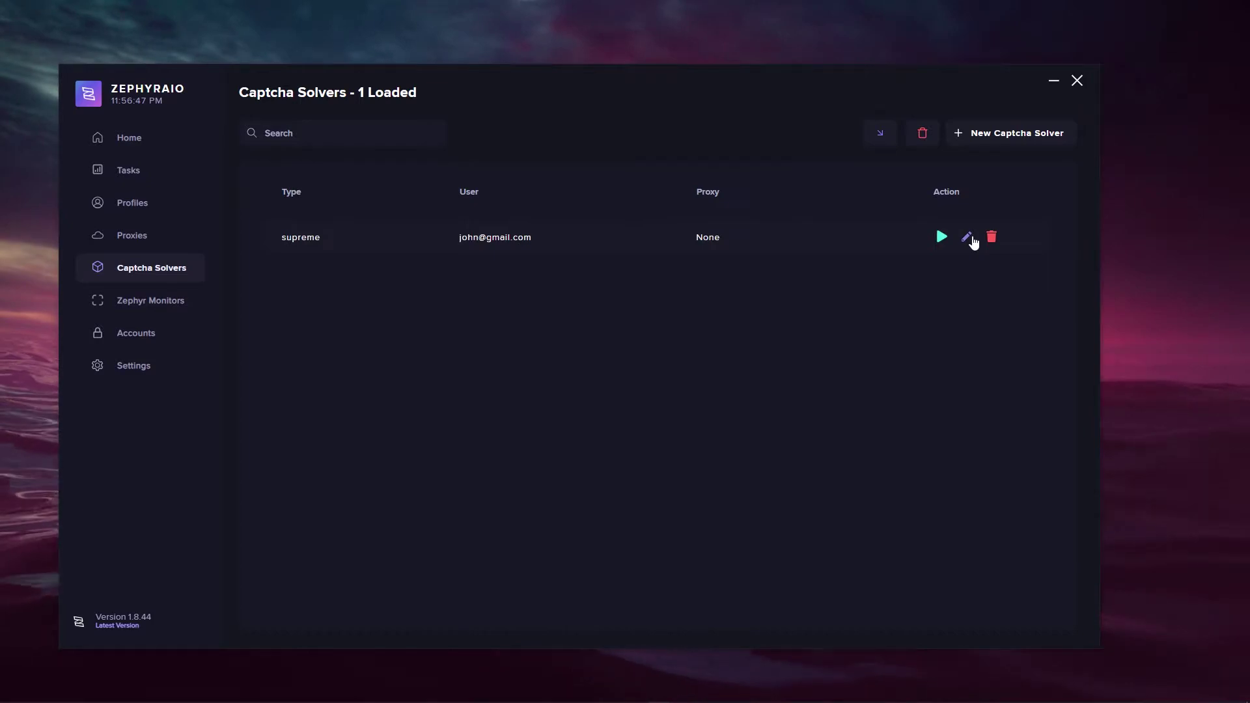
# Open the solver's edit settings, close them unchanged, and delete the Supreme solver.
pyautogui.click(968, 237)
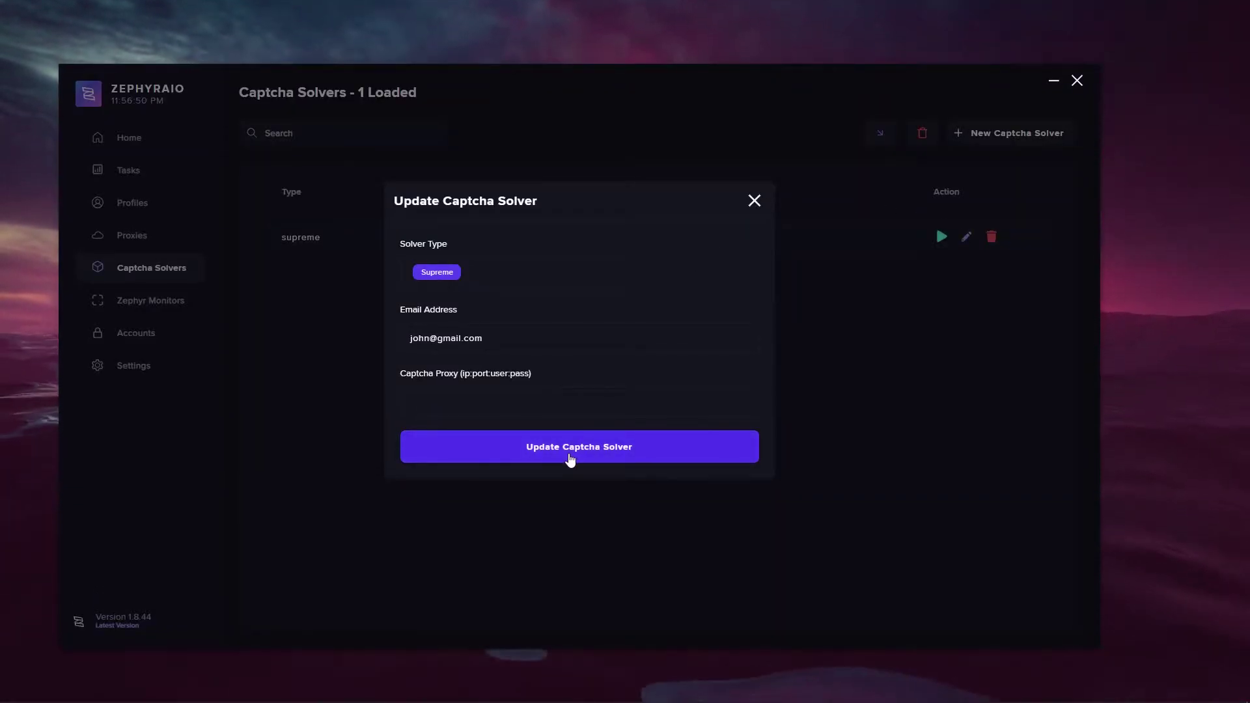
pyautogui.click(755, 202)
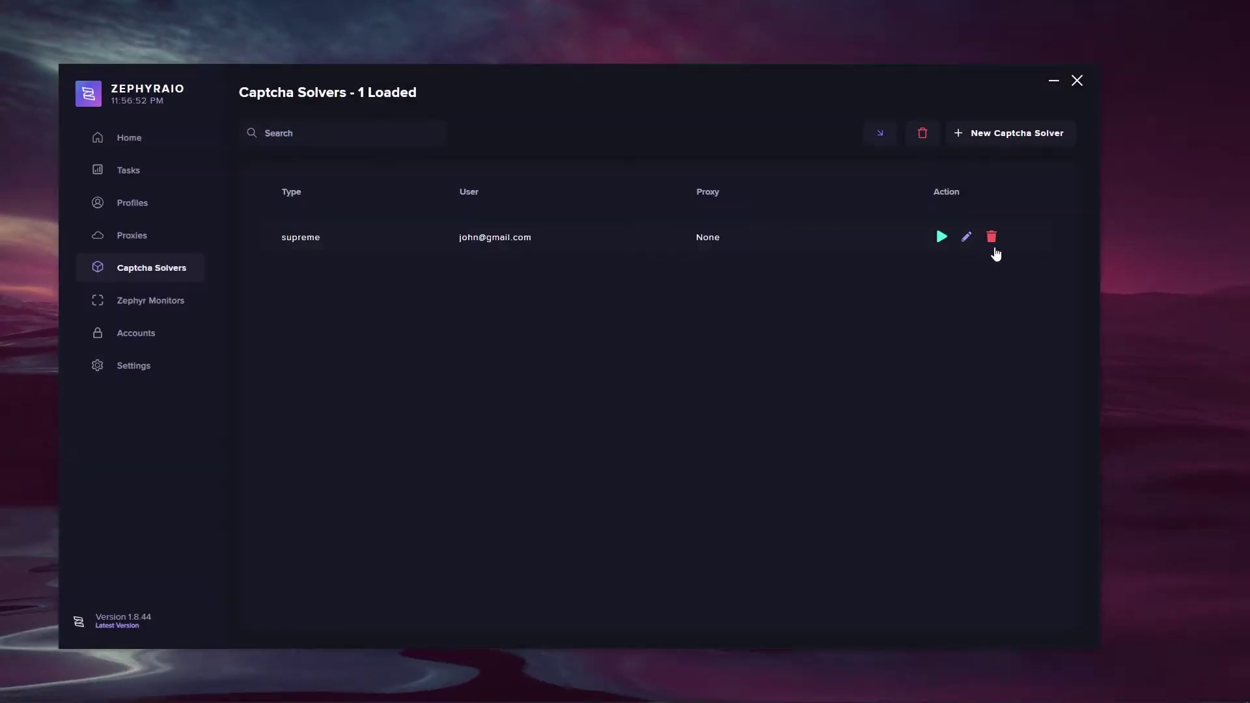
pyautogui.click(991, 238)
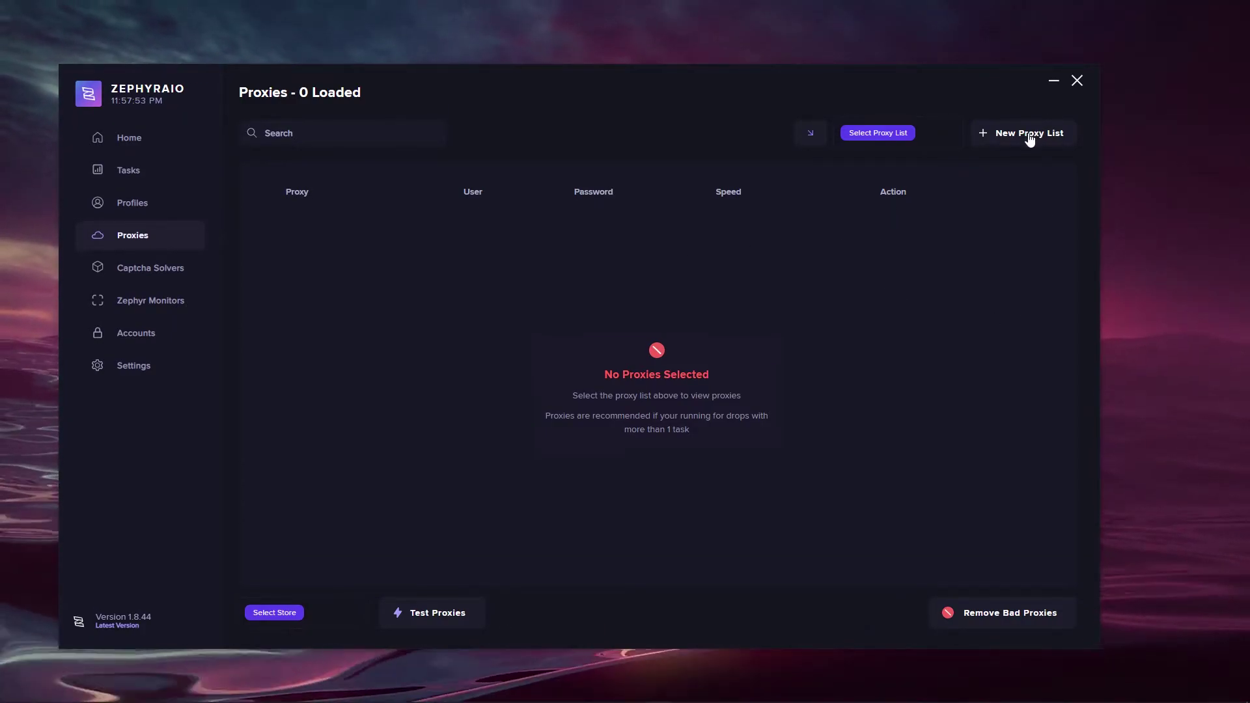
# Create a proxy list named 'Video Test' containing the pasted ip:port:user:pass proxy.
pyautogui.click(1026, 134)
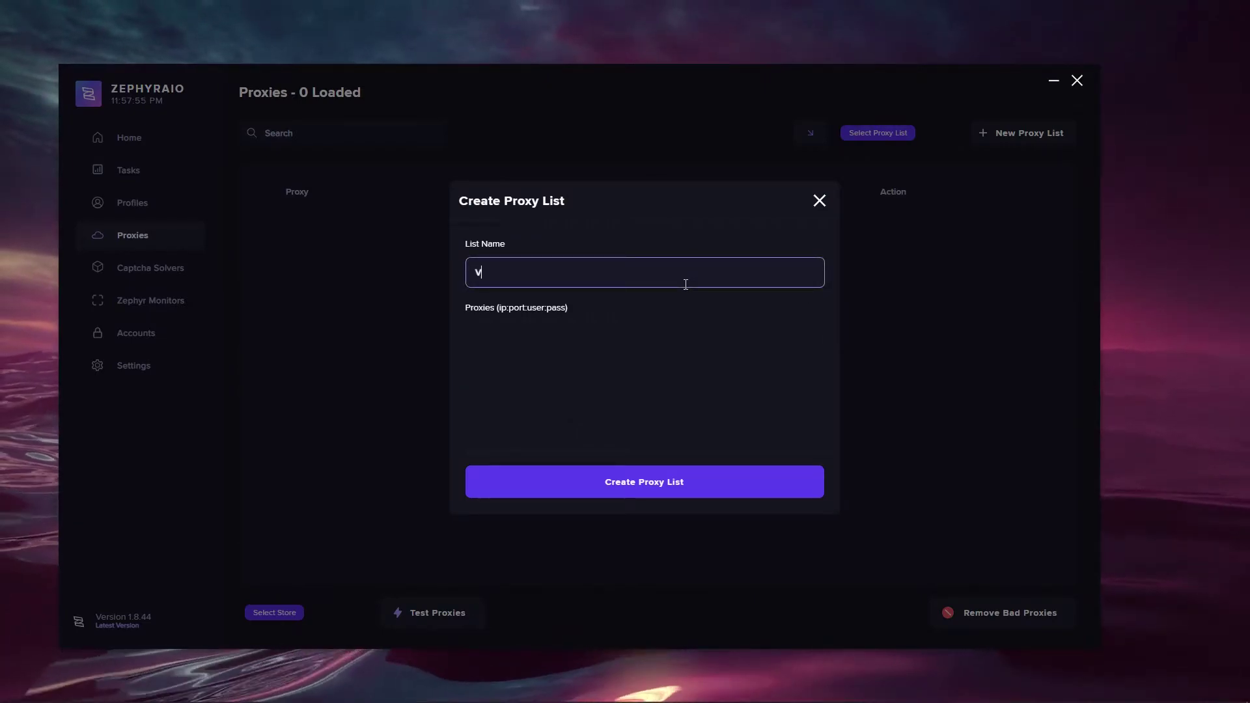
pyautogui.write('Video Test')
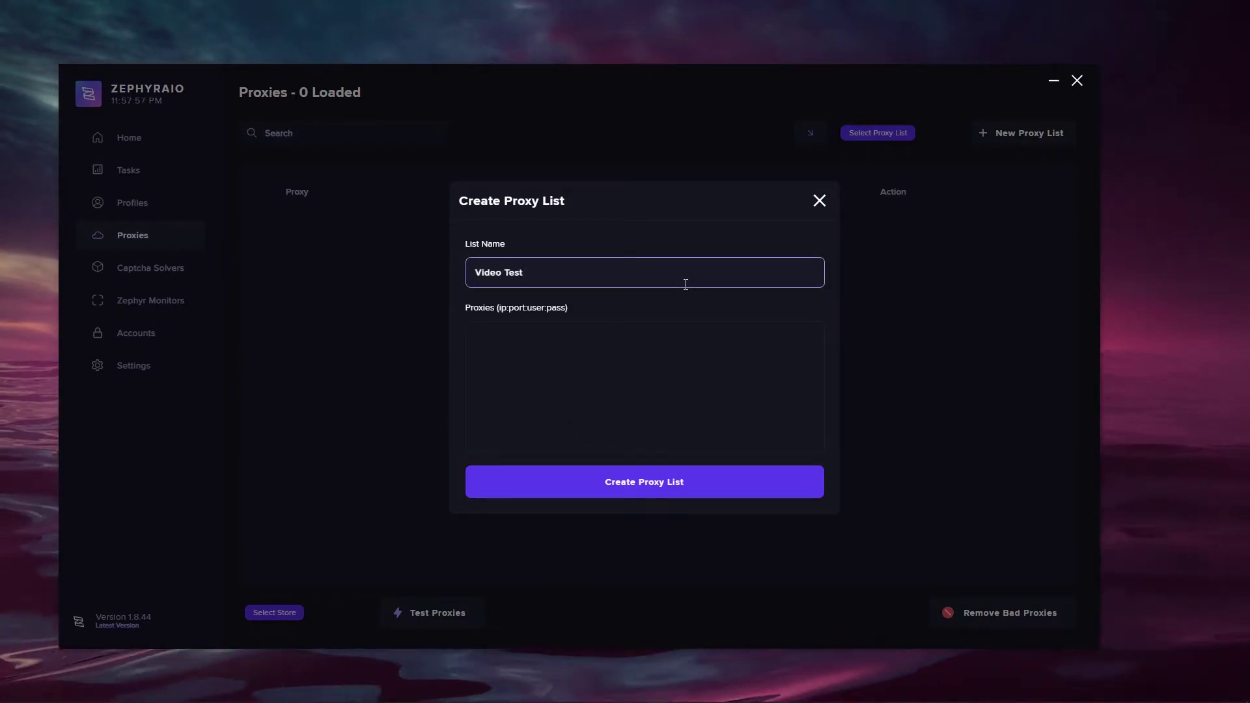
pyautogui.click(630, 352)
pyautogui.press('BackSpace')
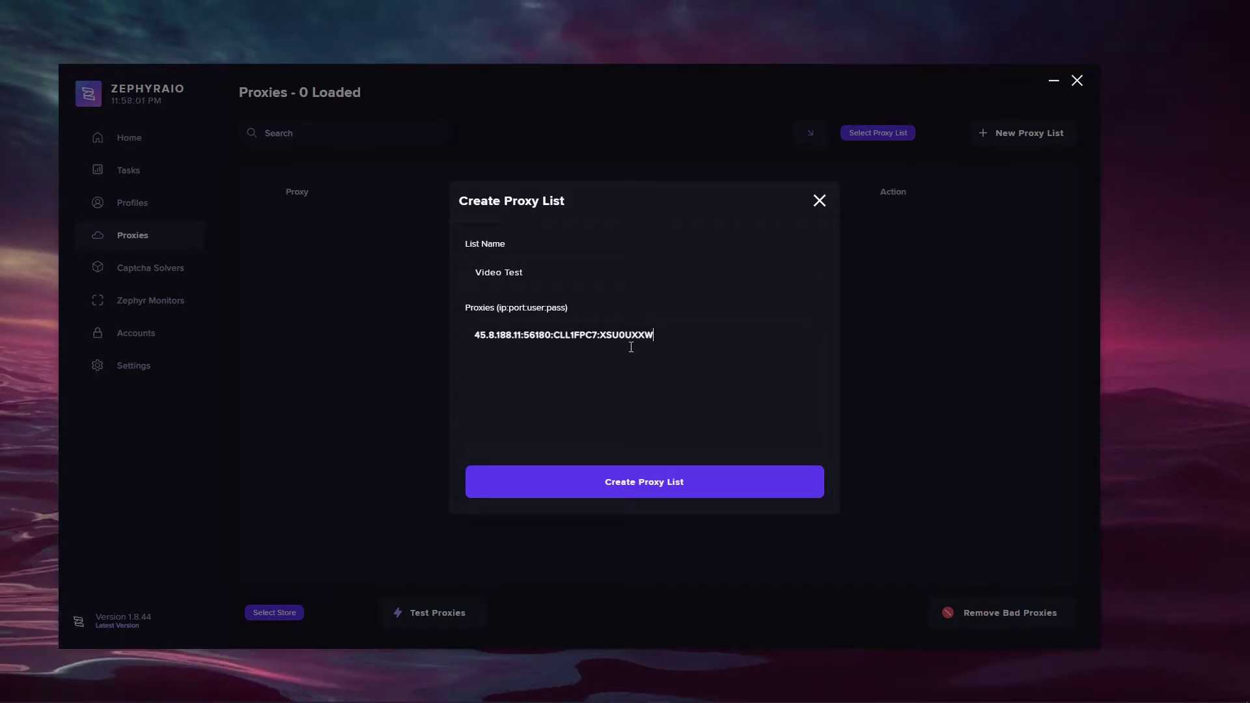
pyautogui.click(635, 482)
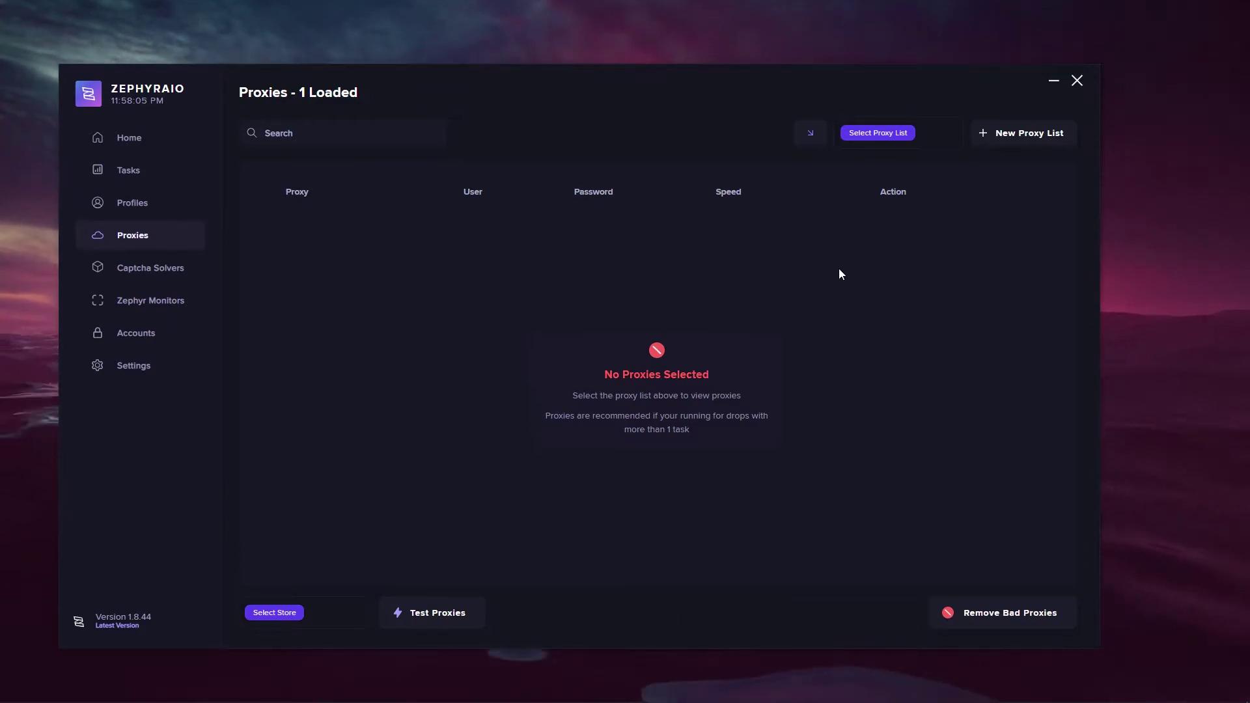
# Load the Video Test proxy list and copy its single proxy to the clipboard.
pyautogui.click(869, 138)
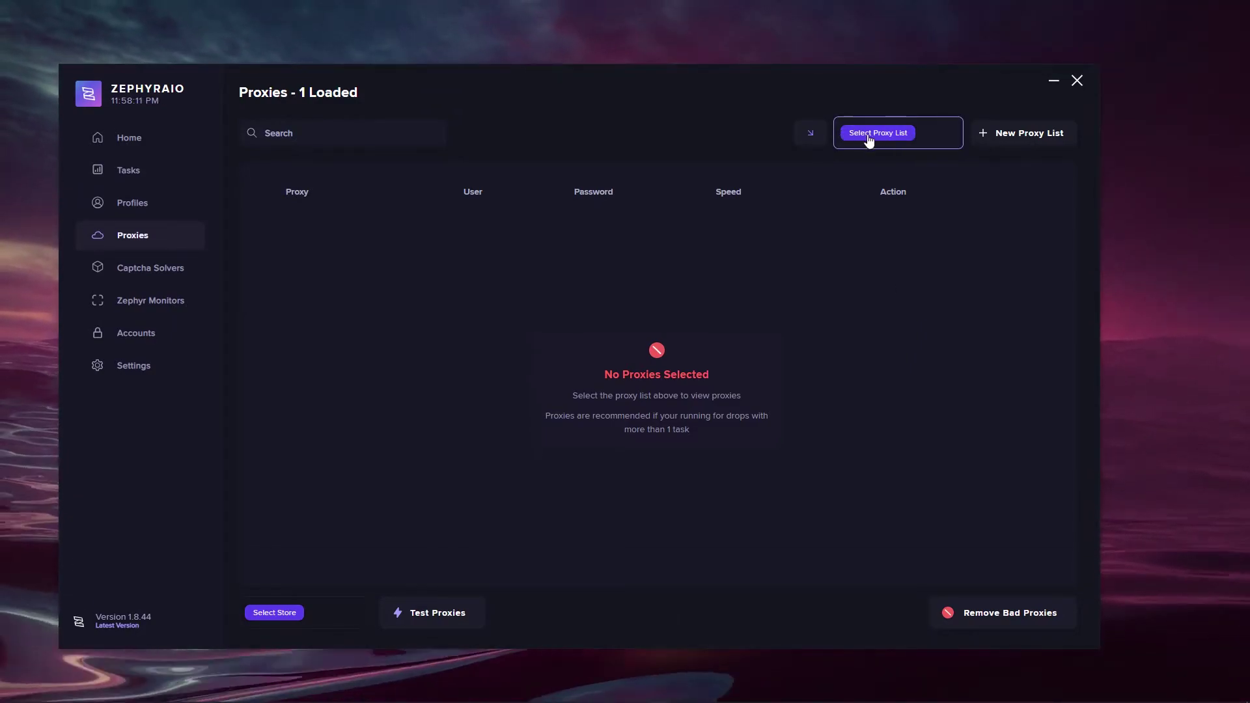
pyautogui.click(899, 162)
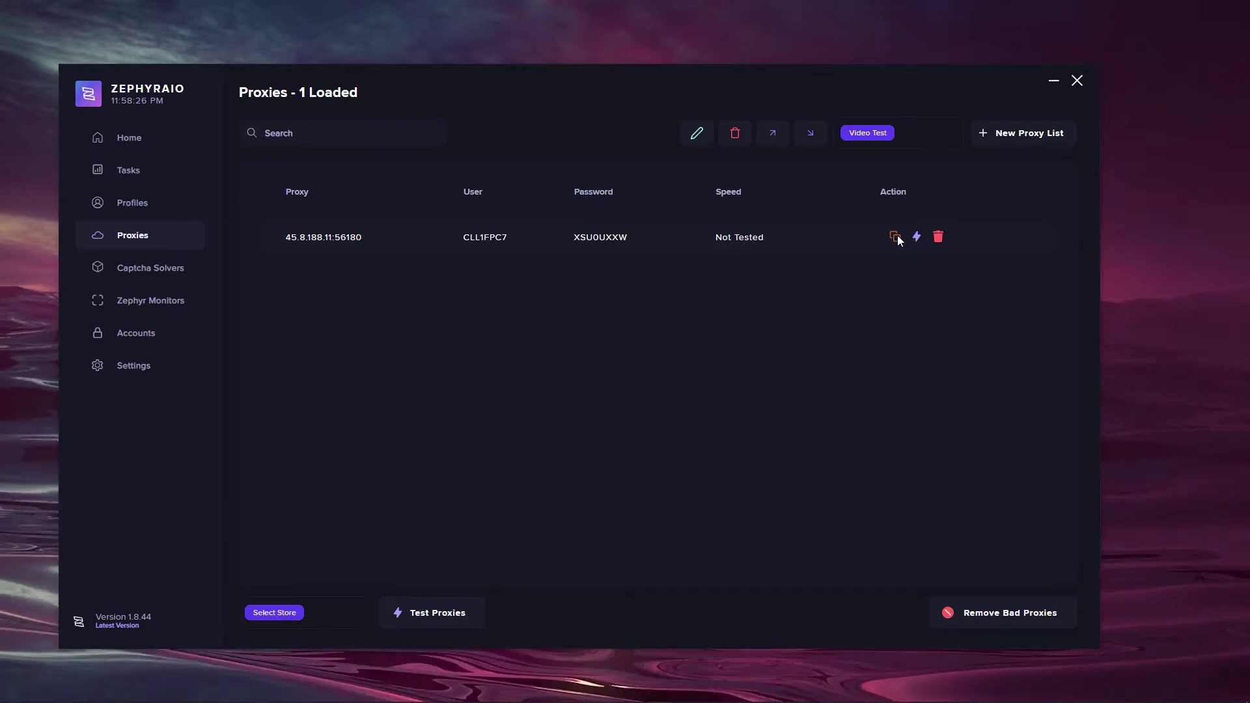
pyautogui.click(896, 237)
pyautogui.click(1061, 111)
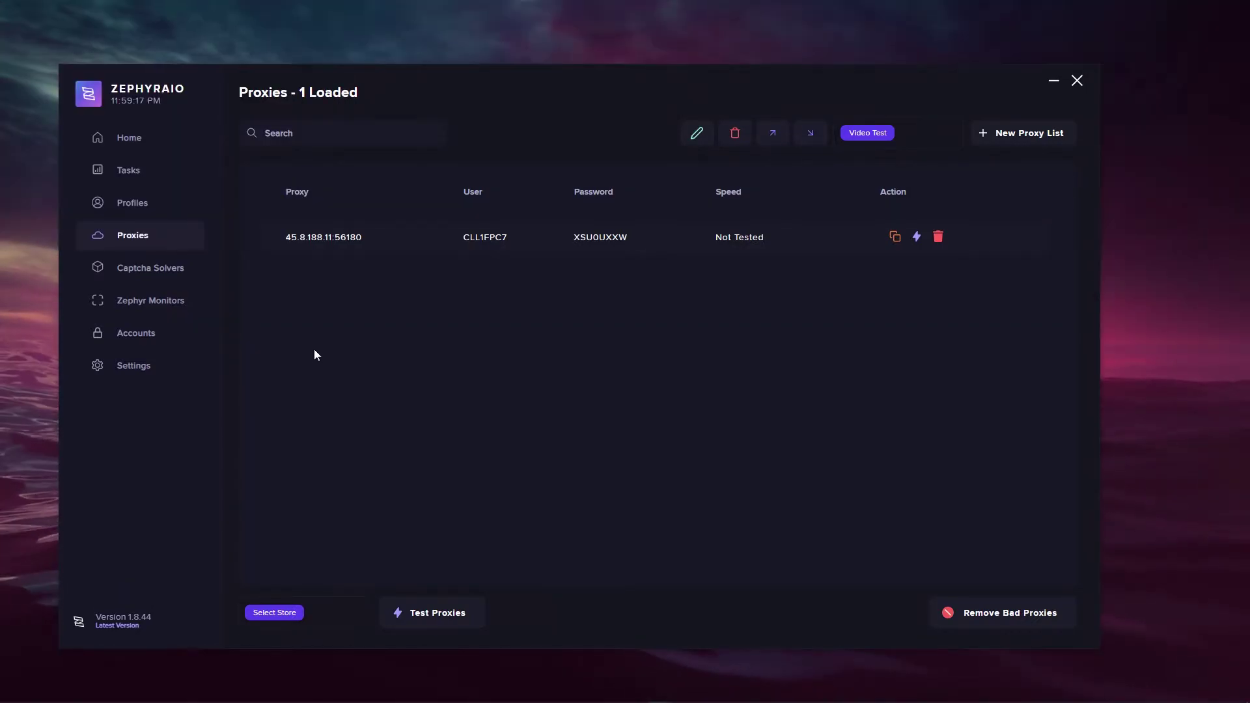
# Start a proxy speed test against the Atlas store, then go to the Profiles page.
pyautogui.click(273, 612)
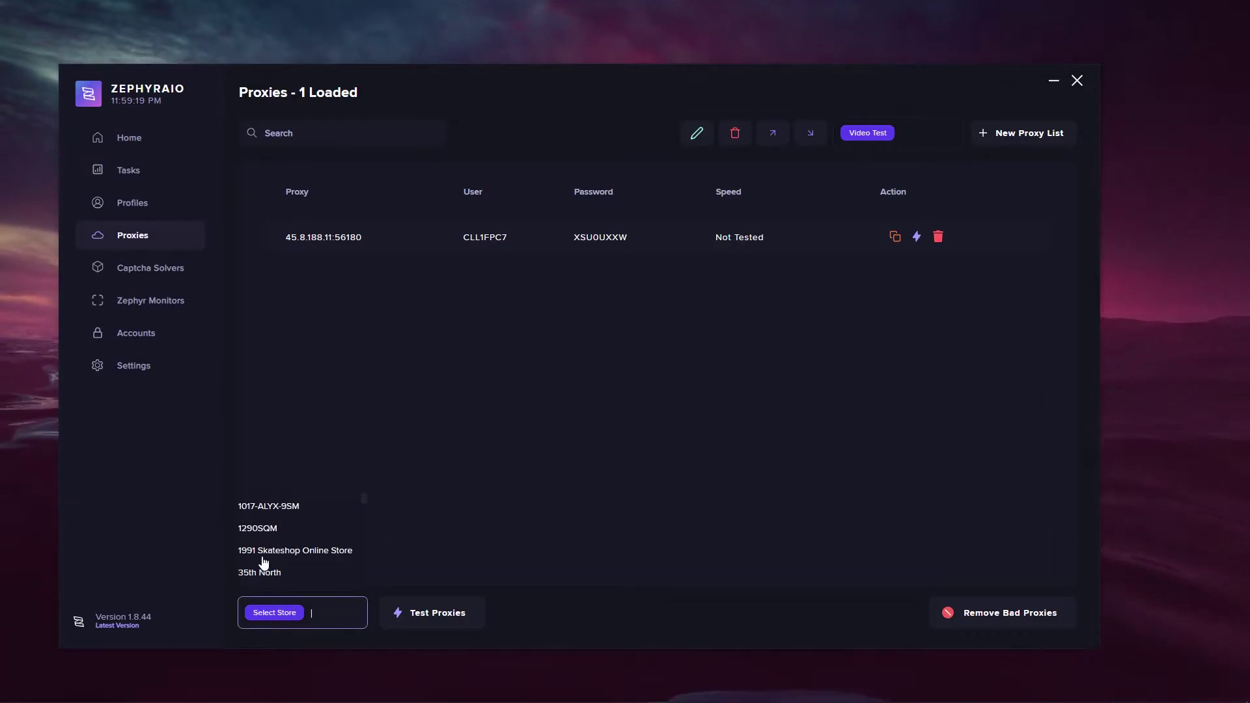
pyautogui.click(249, 541)
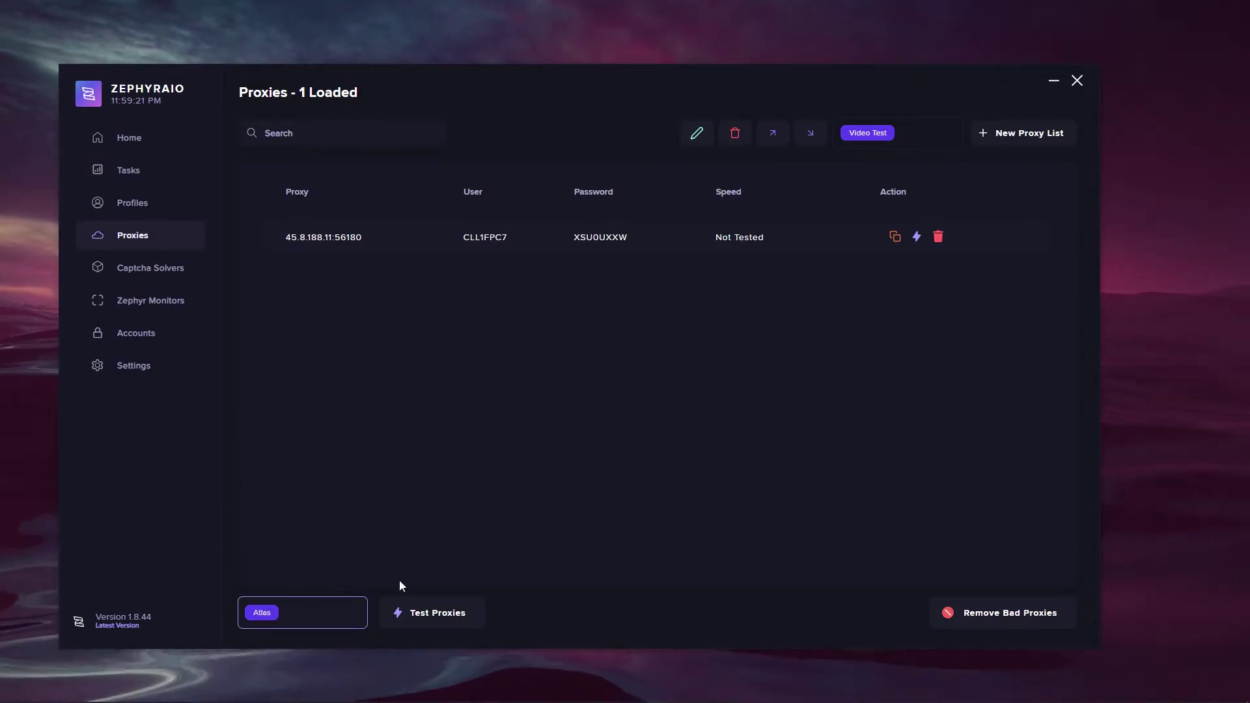
pyautogui.click(458, 615)
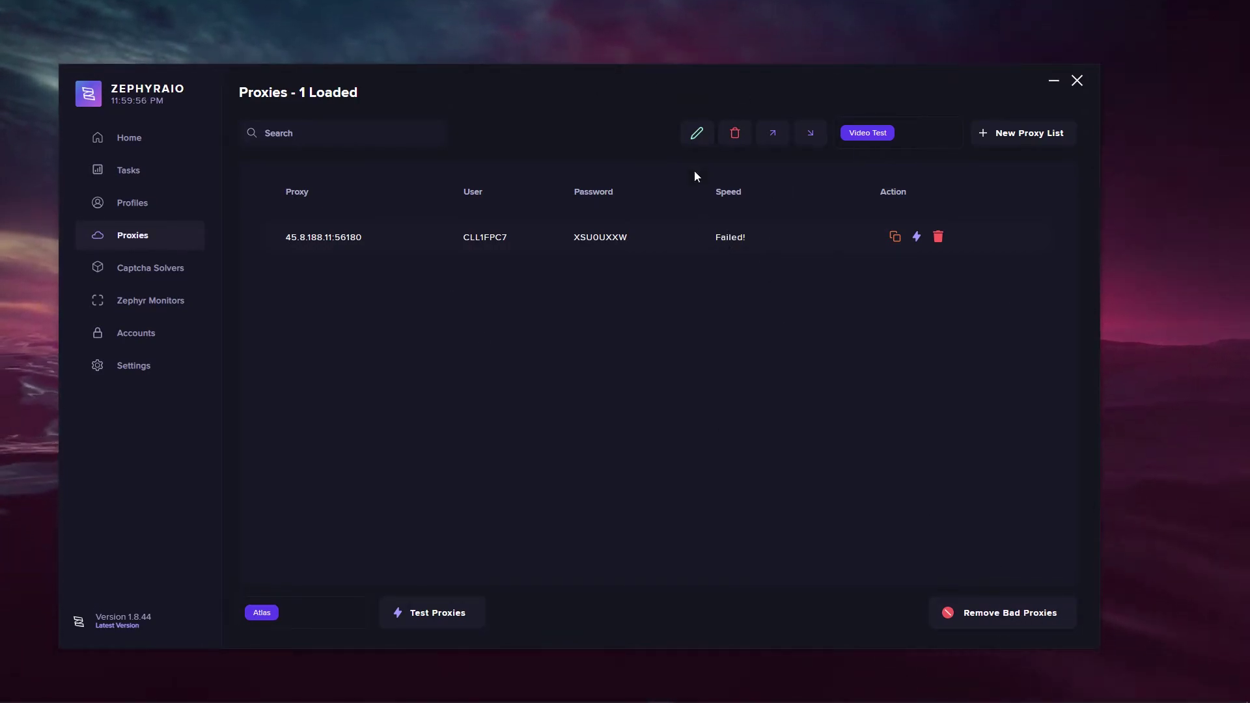
pyautogui.click(134, 202)
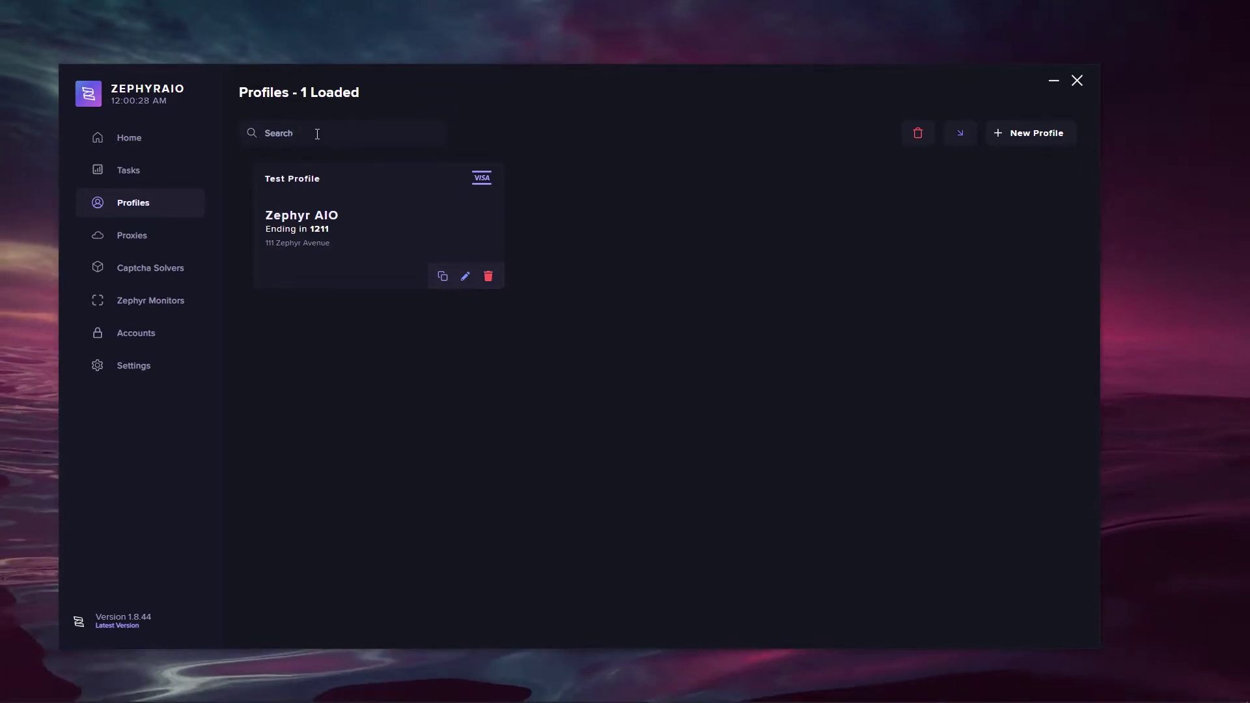
# Create the Video Test Profile with Same Billing True and One Checkout False.
pyautogui.click(1061, 140)
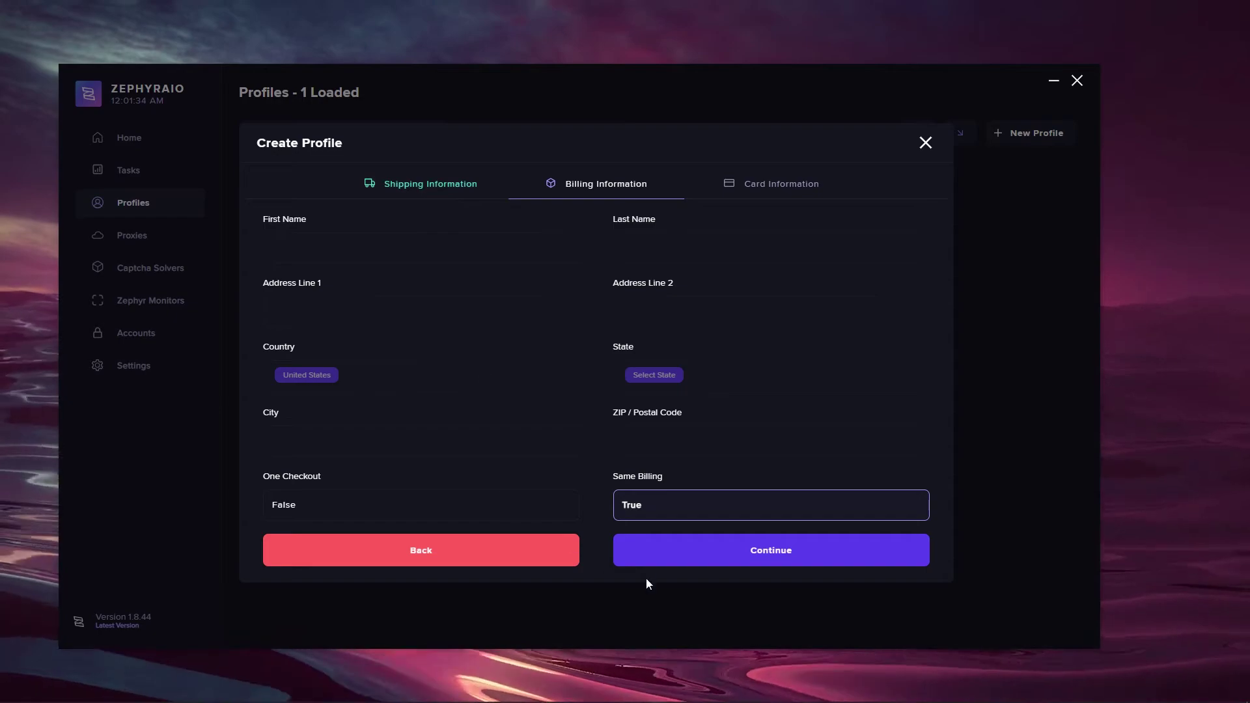
pyautogui.click(656, 515)
pyautogui.click(643, 540)
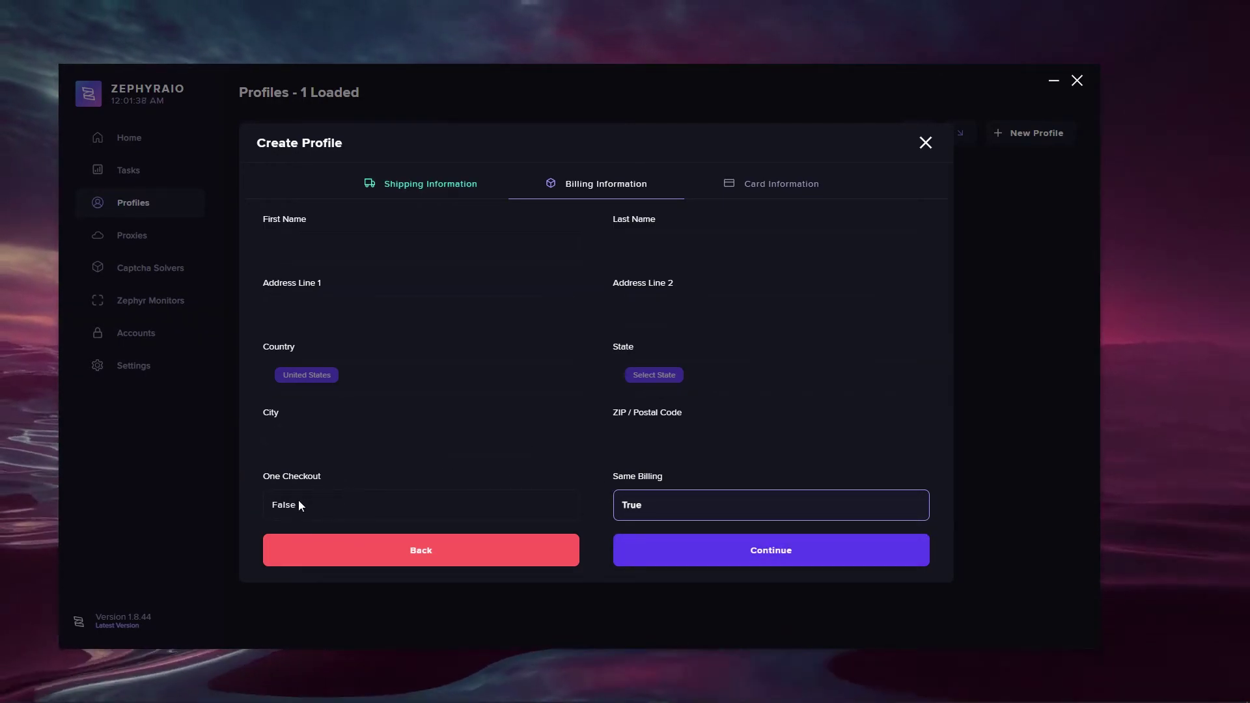
pyautogui.click(338, 505)
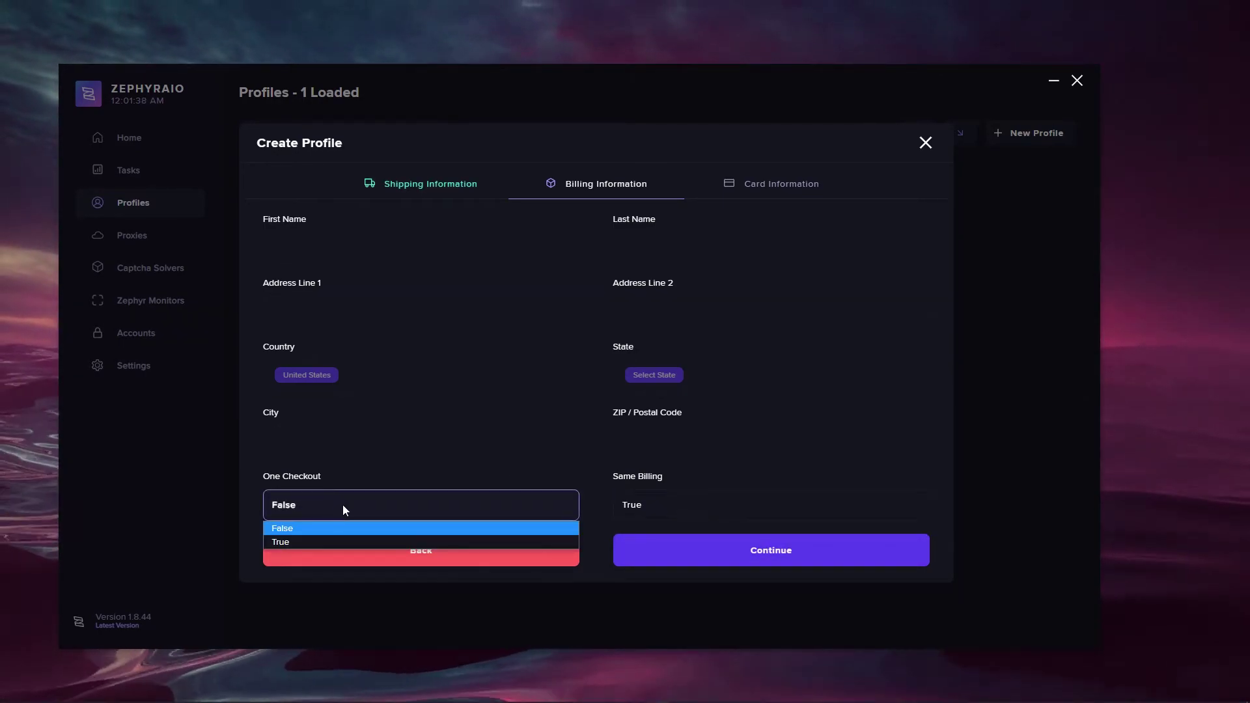
pyautogui.click(409, 296)
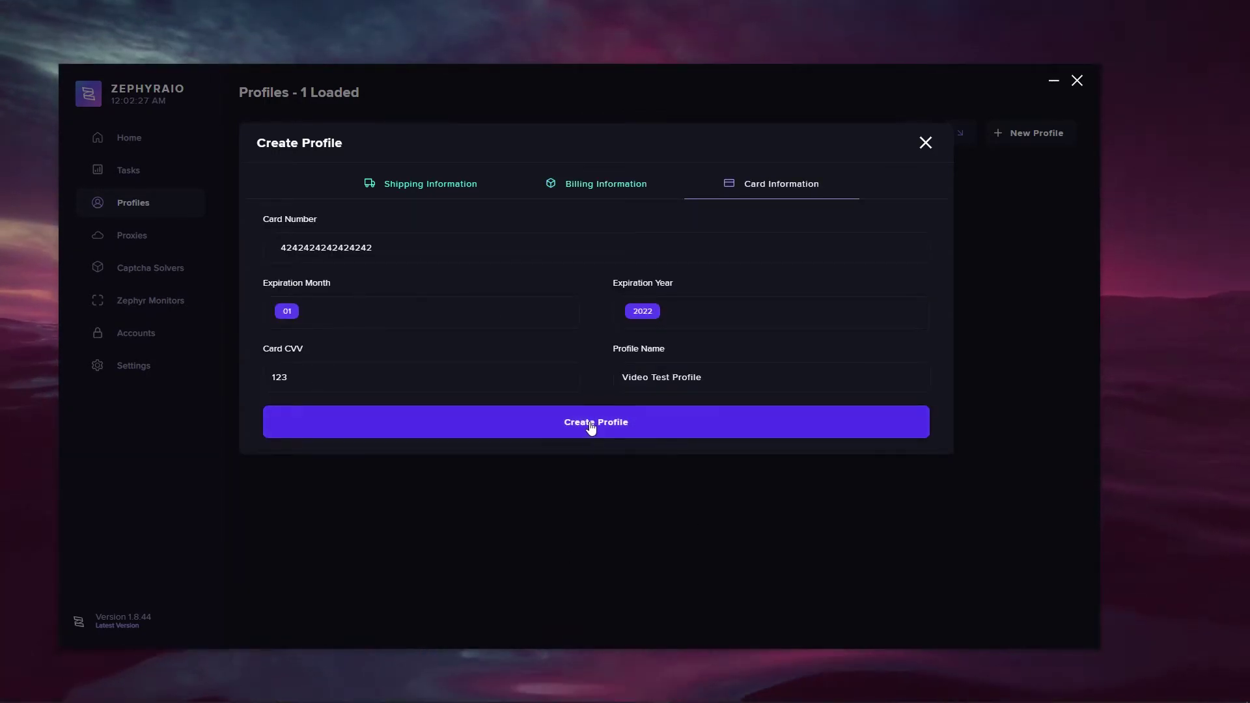
pyautogui.click(591, 425)
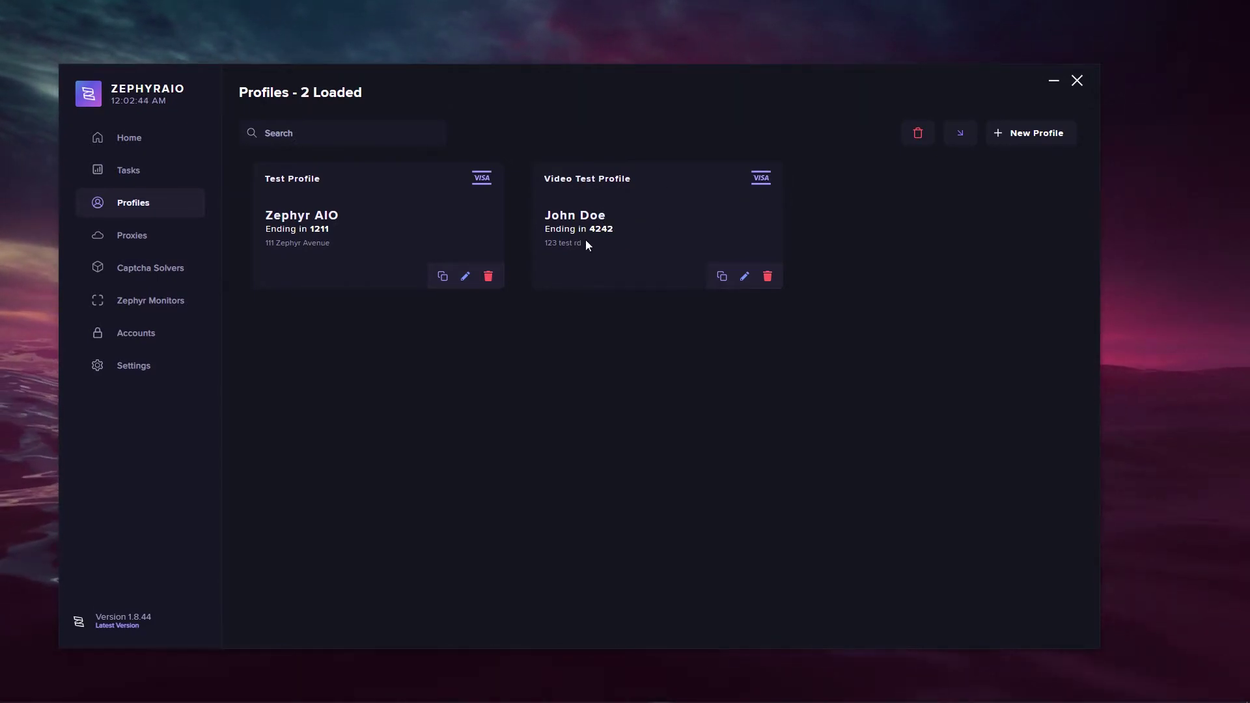
# Duplicate Video Test Profile, delete the copy, view its editor, then go to Home.
pyautogui.click(721, 276)
pyautogui.click(1047, 277)
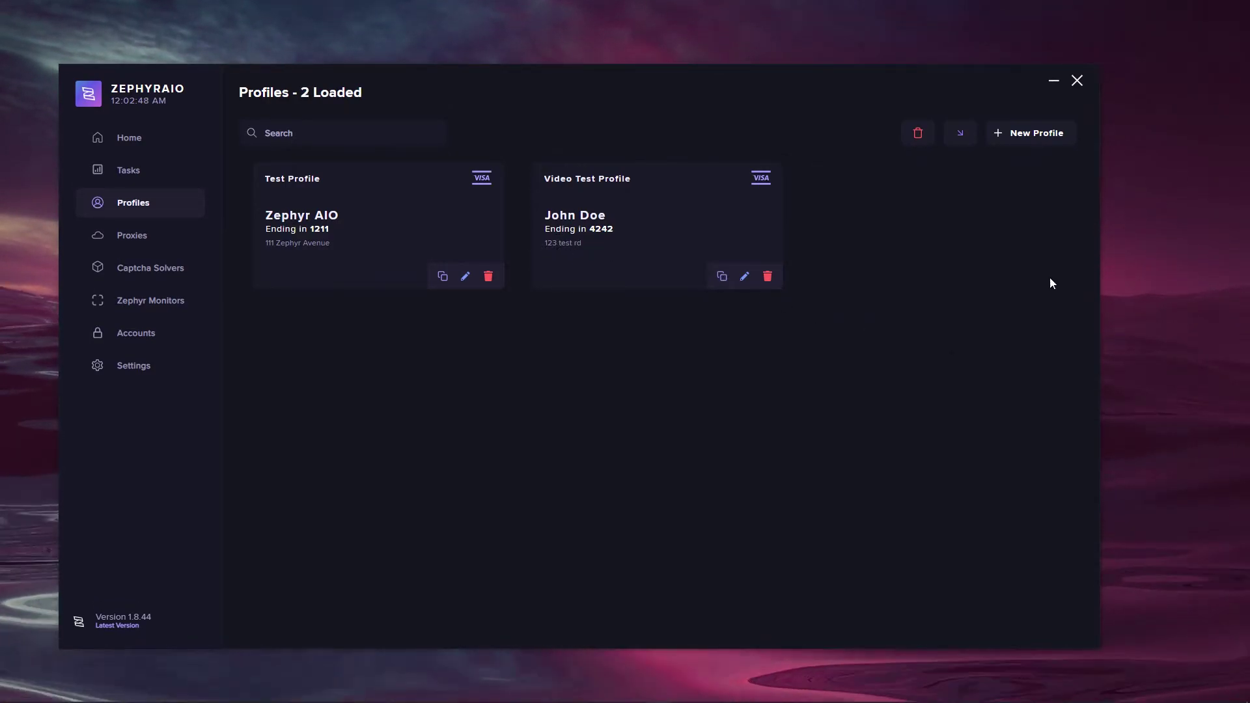
pyautogui.click(746, 278)
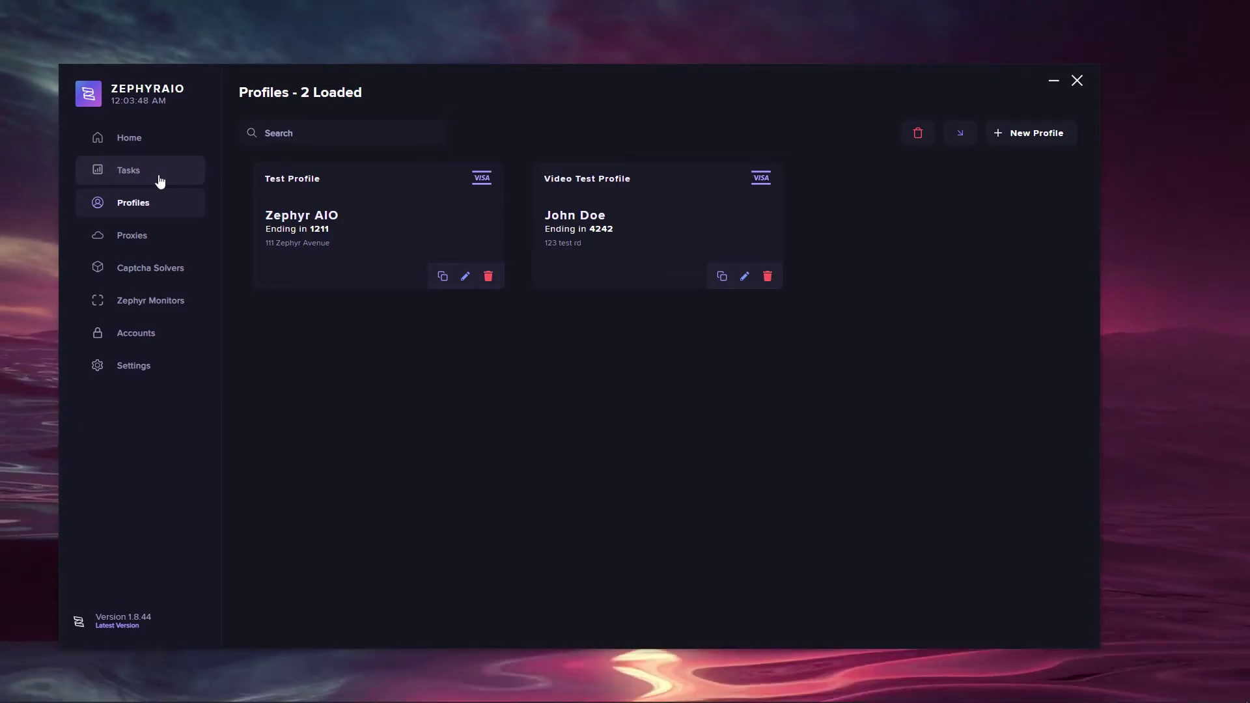
pyautogui.click(131, 143)
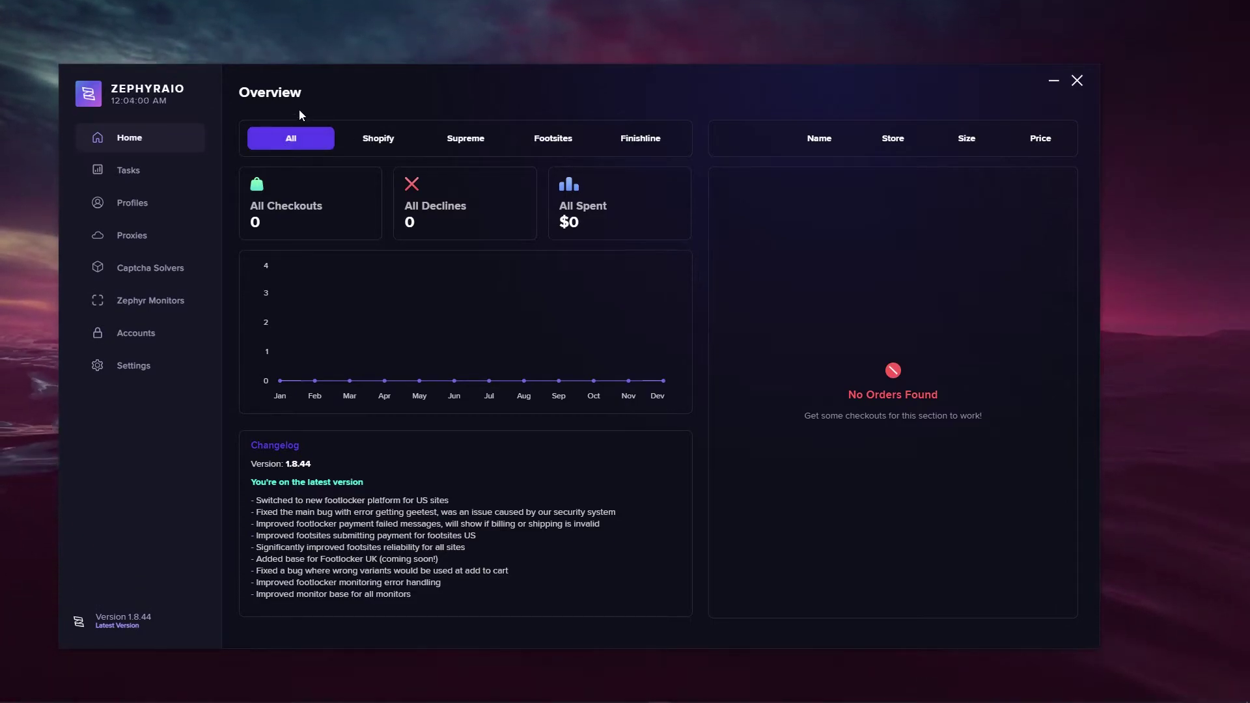
# Review the Shopify, Supreme, Footsites and Finishline checkout statistics on the Overview.
pyautogui.click(385, 147)
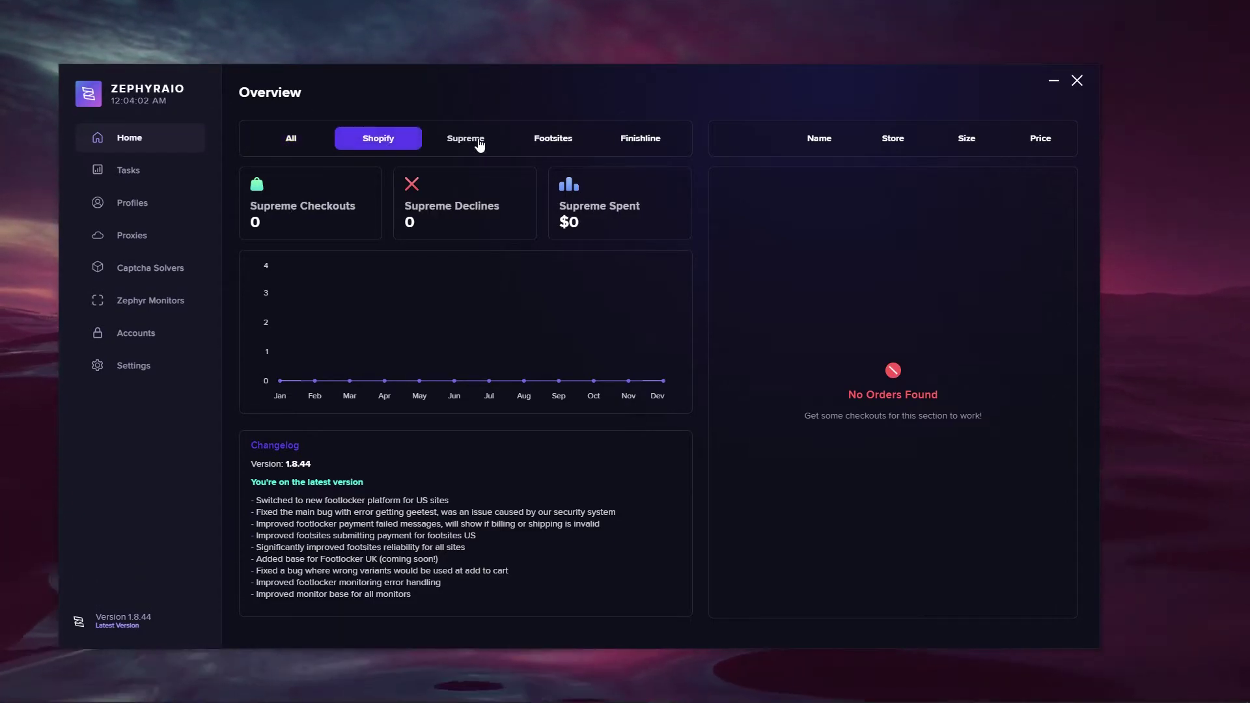
pyautogui.click(475, 140)
pyautogui.click(551, 143)
pyautogui.click(641, 144)
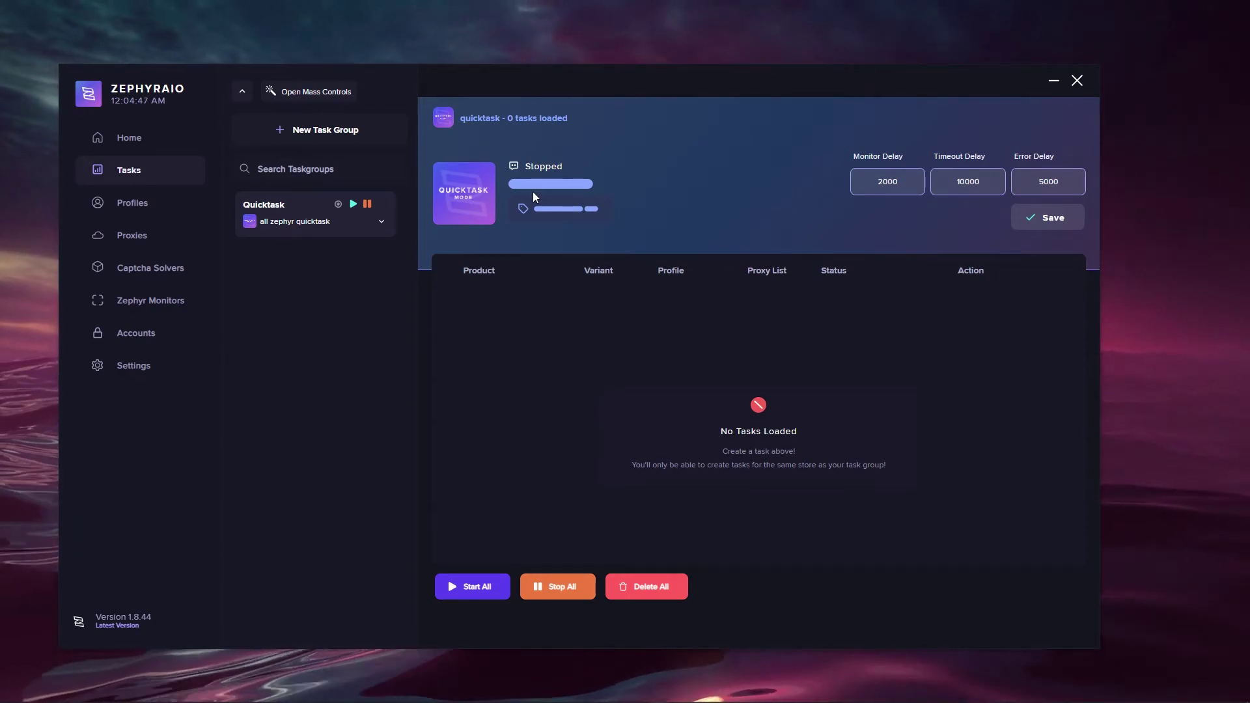
# Create the Supreme EU task group 'Video Supreme Test' with delays 1500, 8000 and 1500.
pyautogui.click(299, 135)
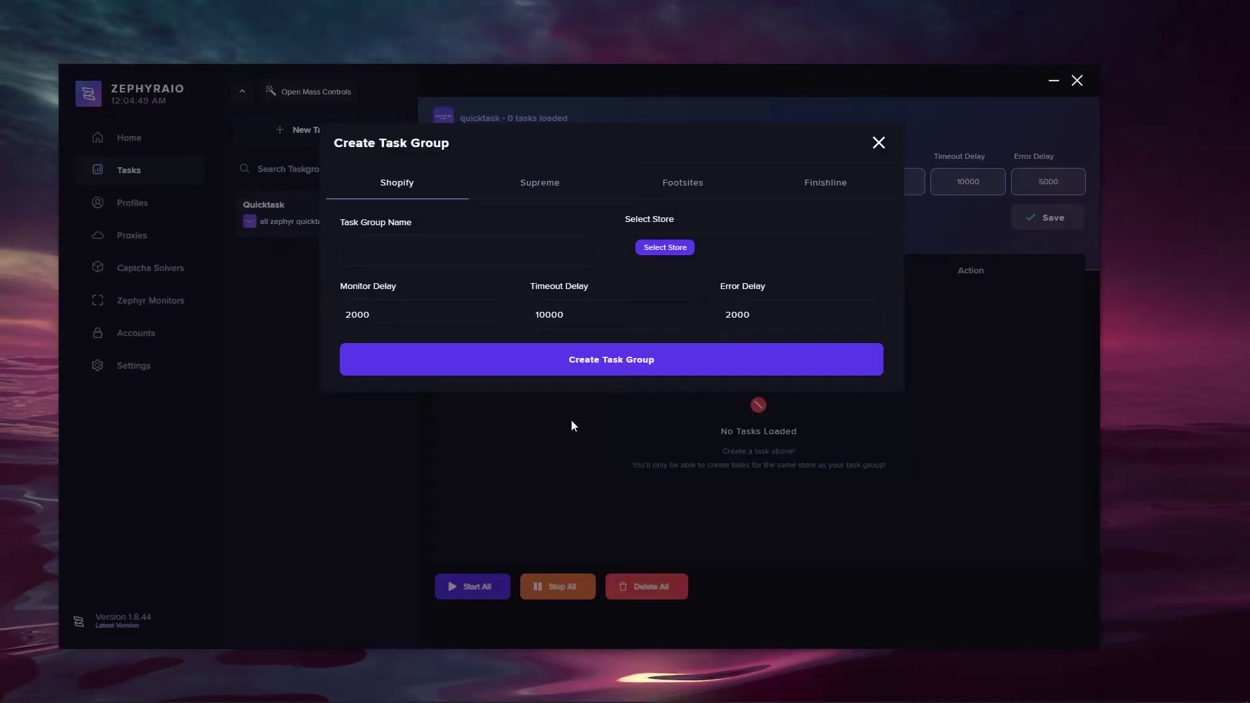
pyautogui.click(452, 258)
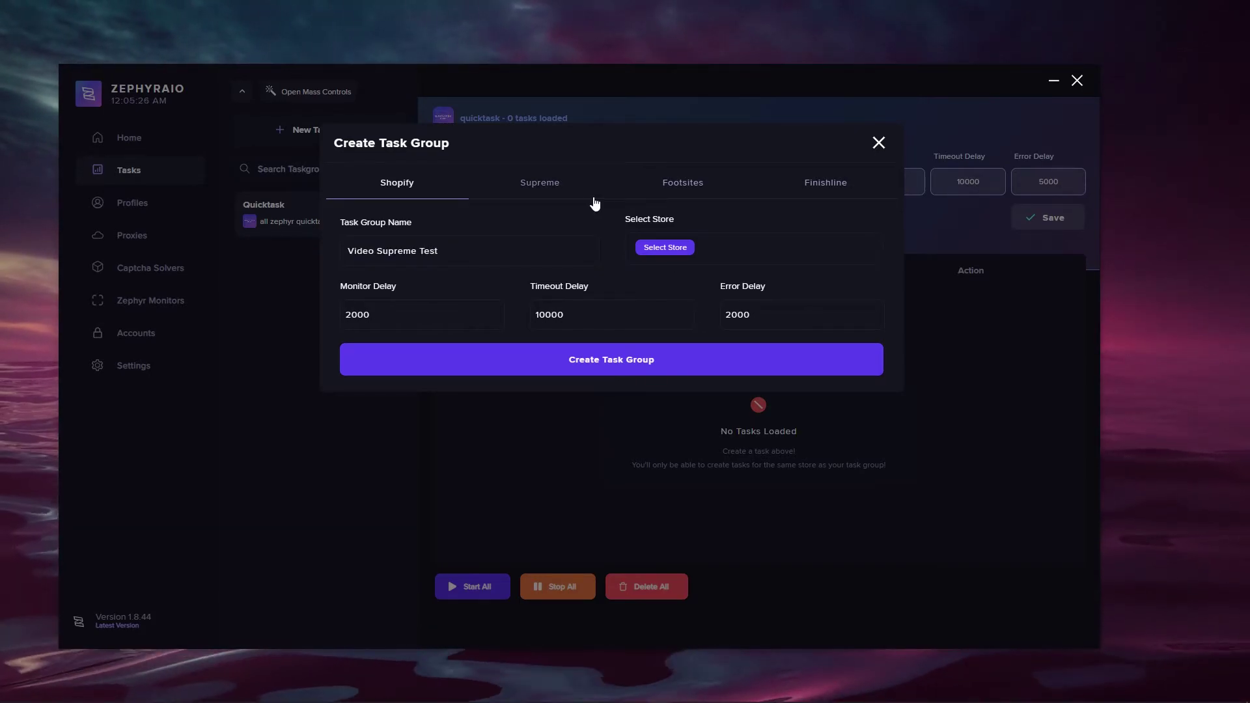
pyautogui.click(533, 188)
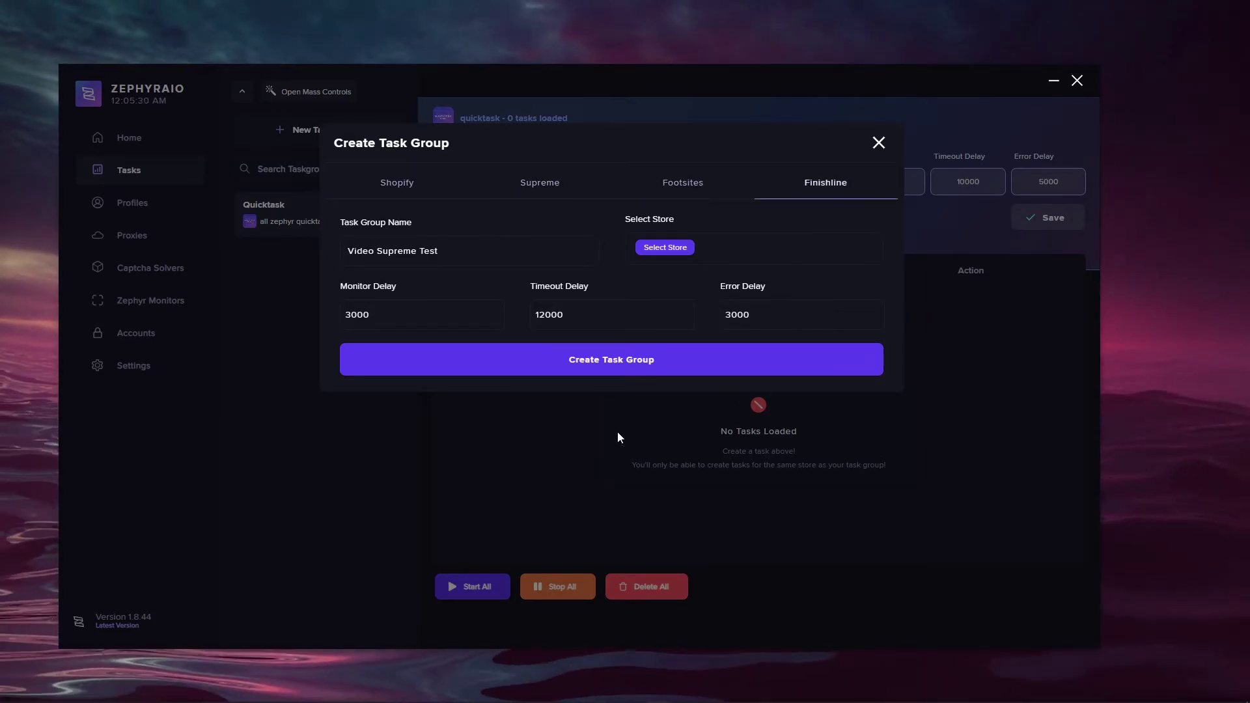
pyautogui.click(538, 187)
pyautogui.click(684, 253)
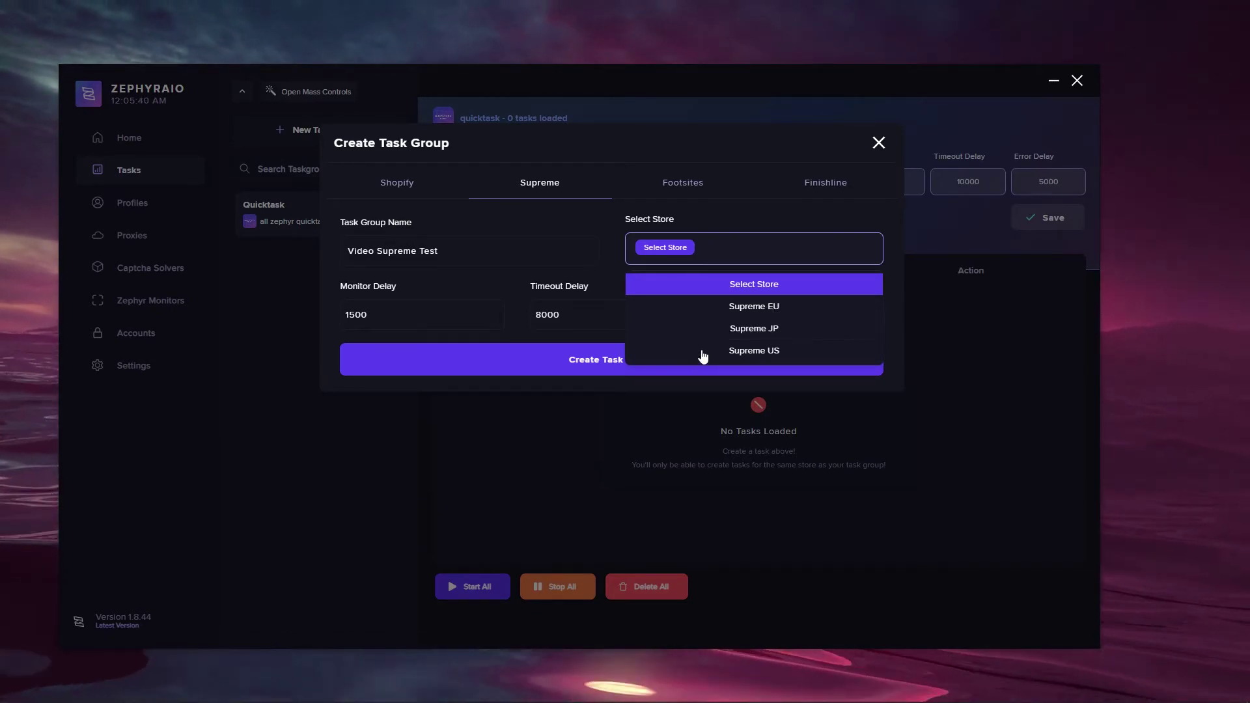
pyautogui.click(753, 307)
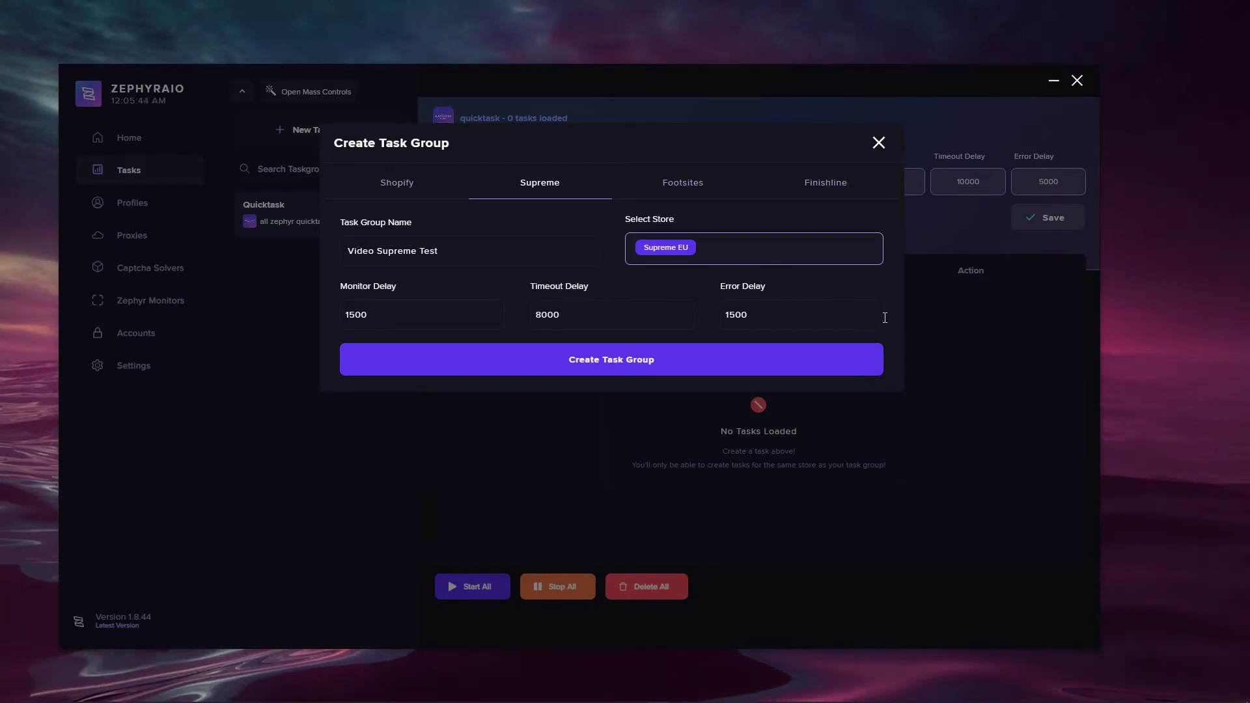
pyautogui.click(608, 360)
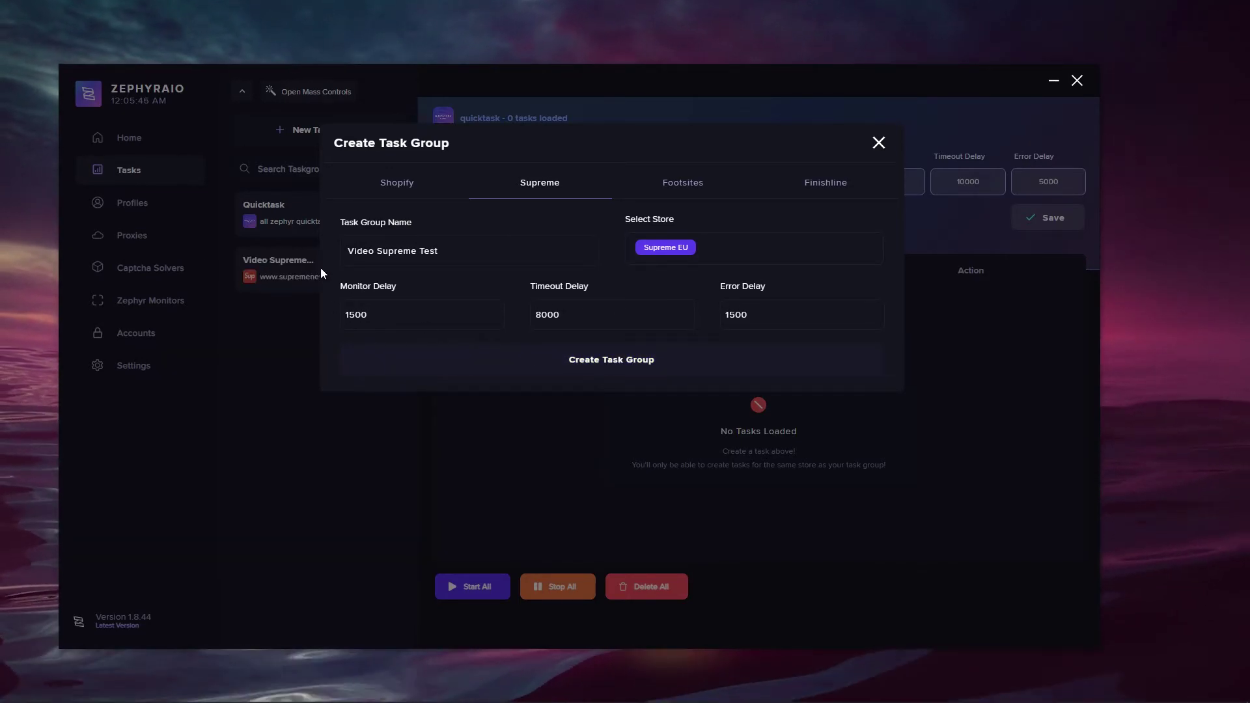
pyautogui.click(920, 158)
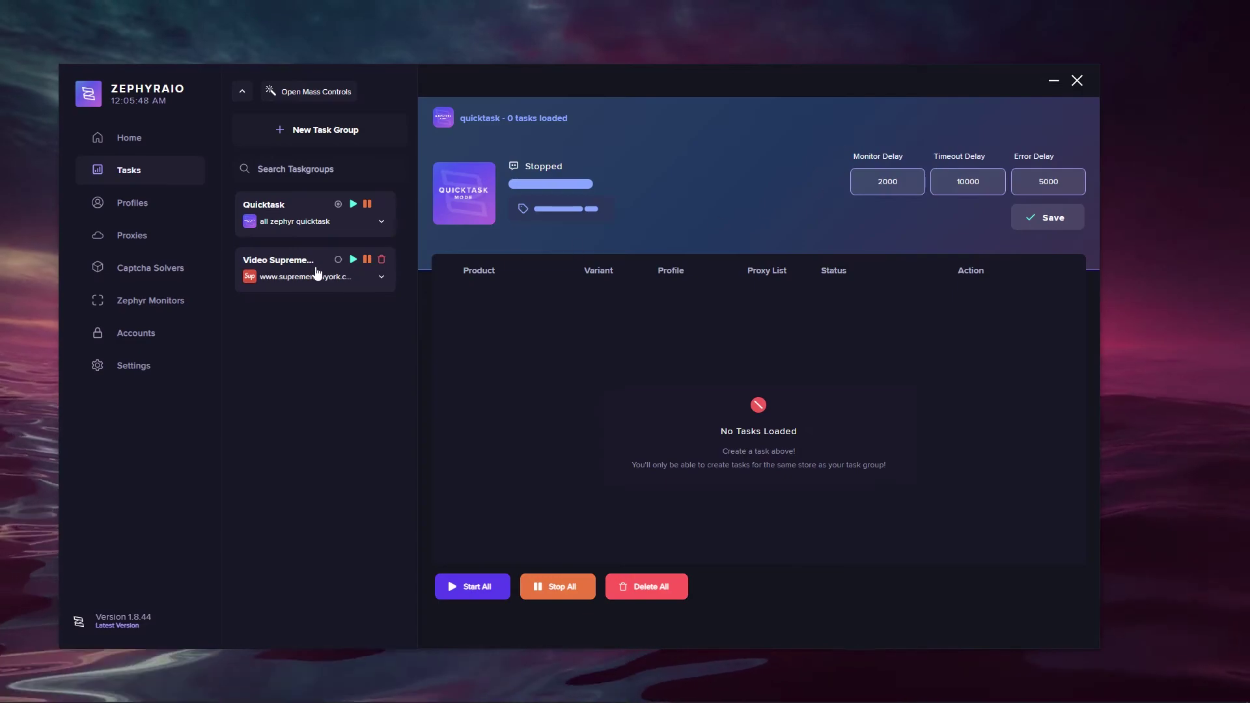
# Show the Video Supreme Test group and expand its checkout and decline stats panel.
pyautogui.click(318, 271)
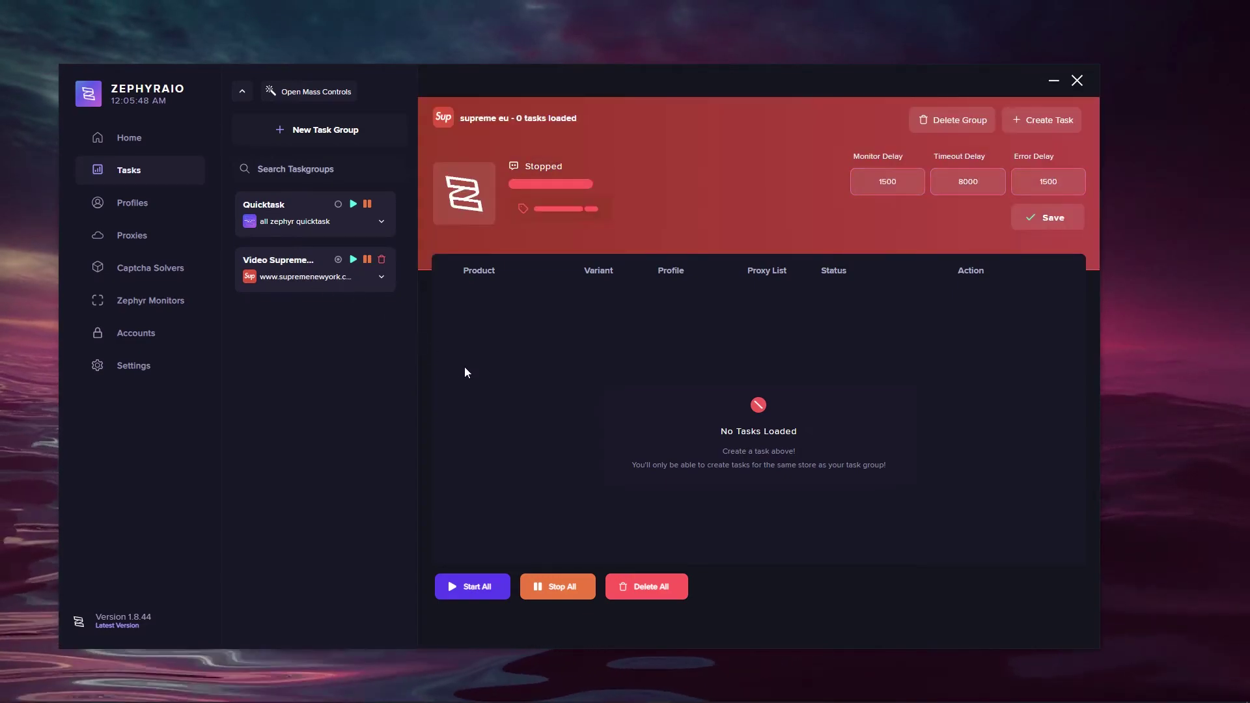
pyautogui.click(384, 279)
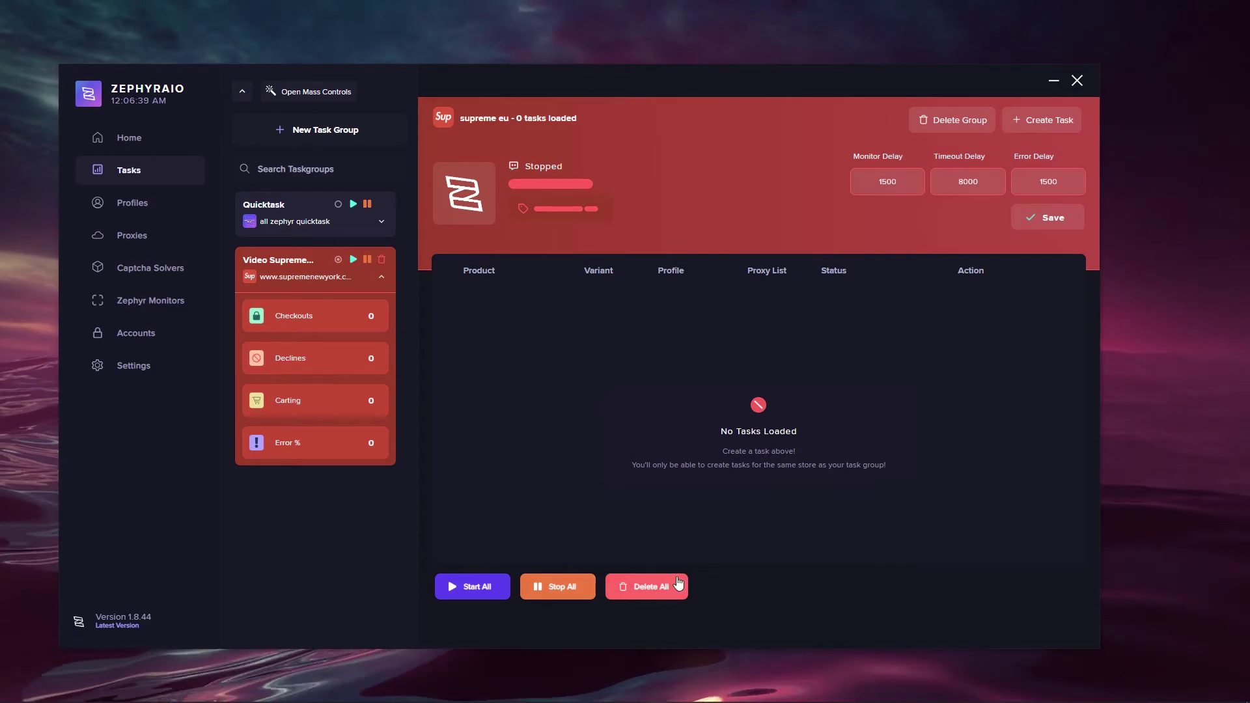
# Begin a new task using only Video Test Profile and no proxy.
pyautogui.click(1044, 120)
pyautogui.click(455, 208)
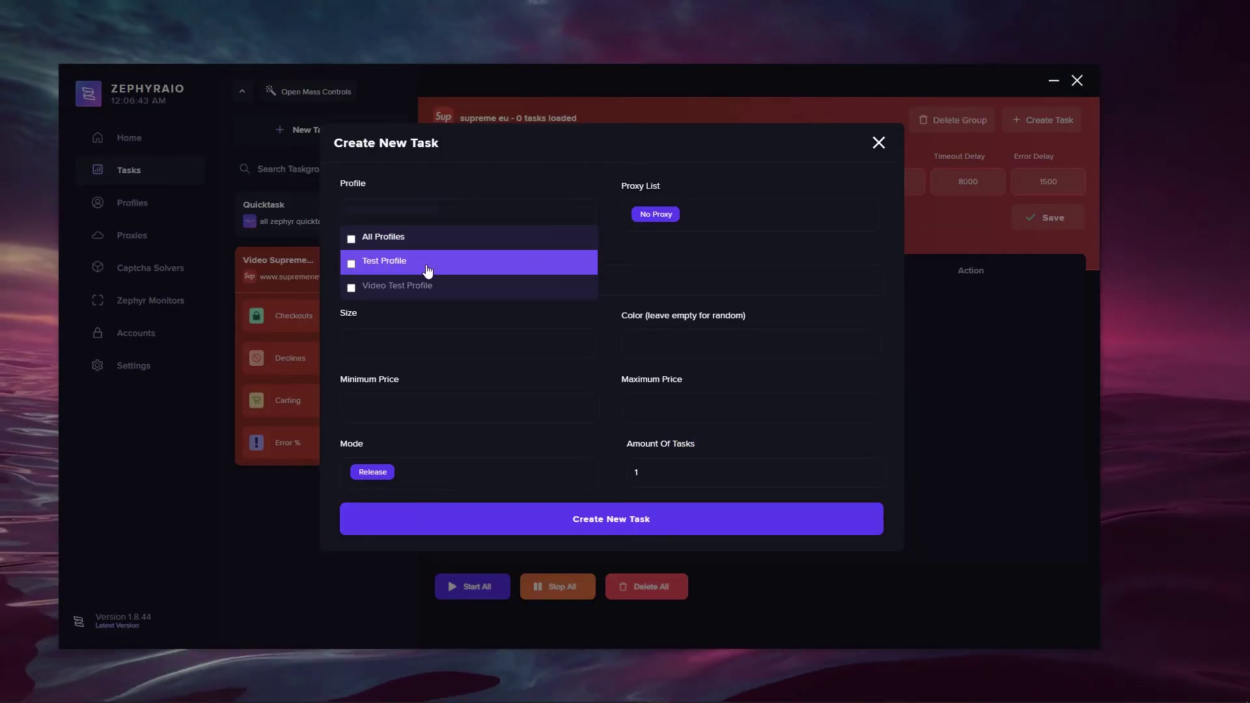
pyautogui.click(413, 292)
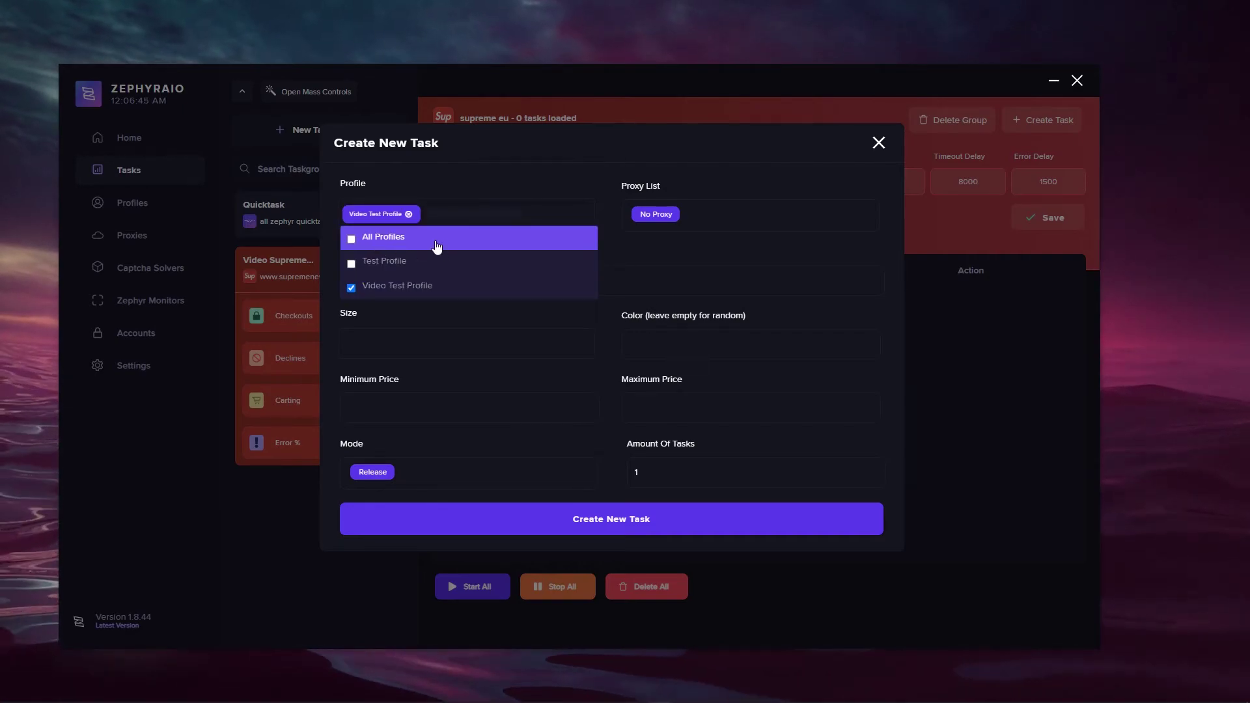
pyautogui.click(404, 263)
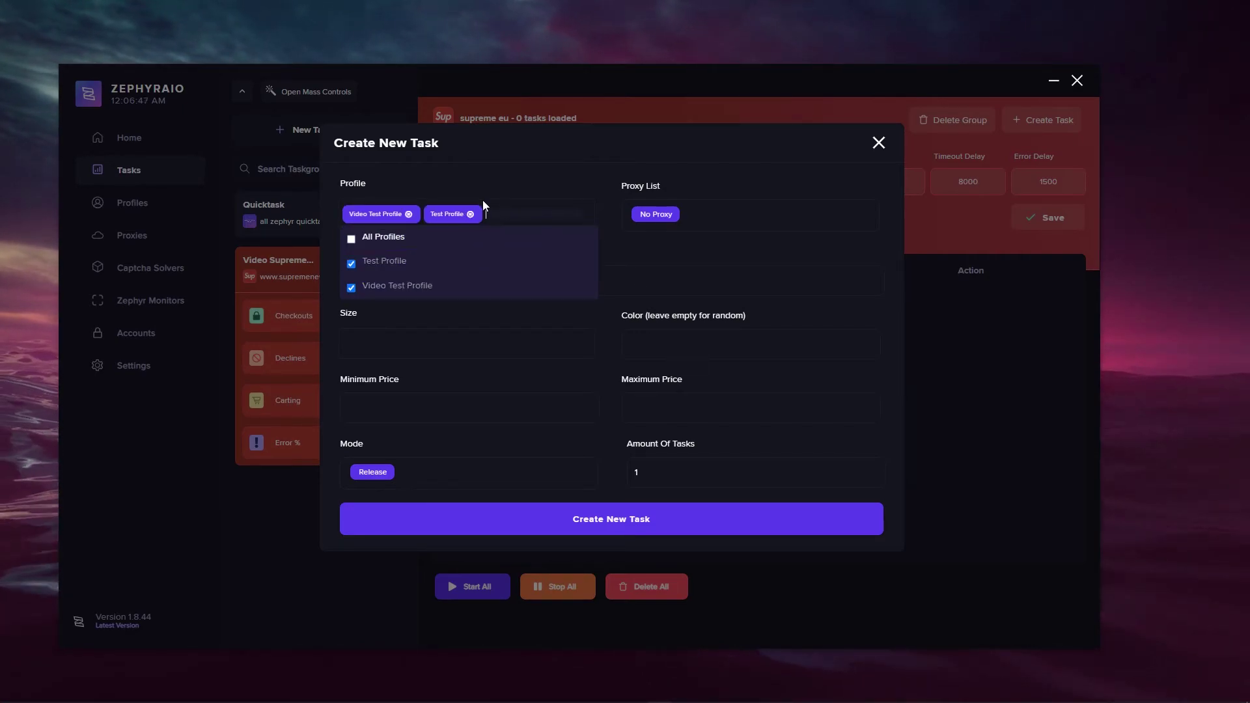
pyautogui.click(469, 214)
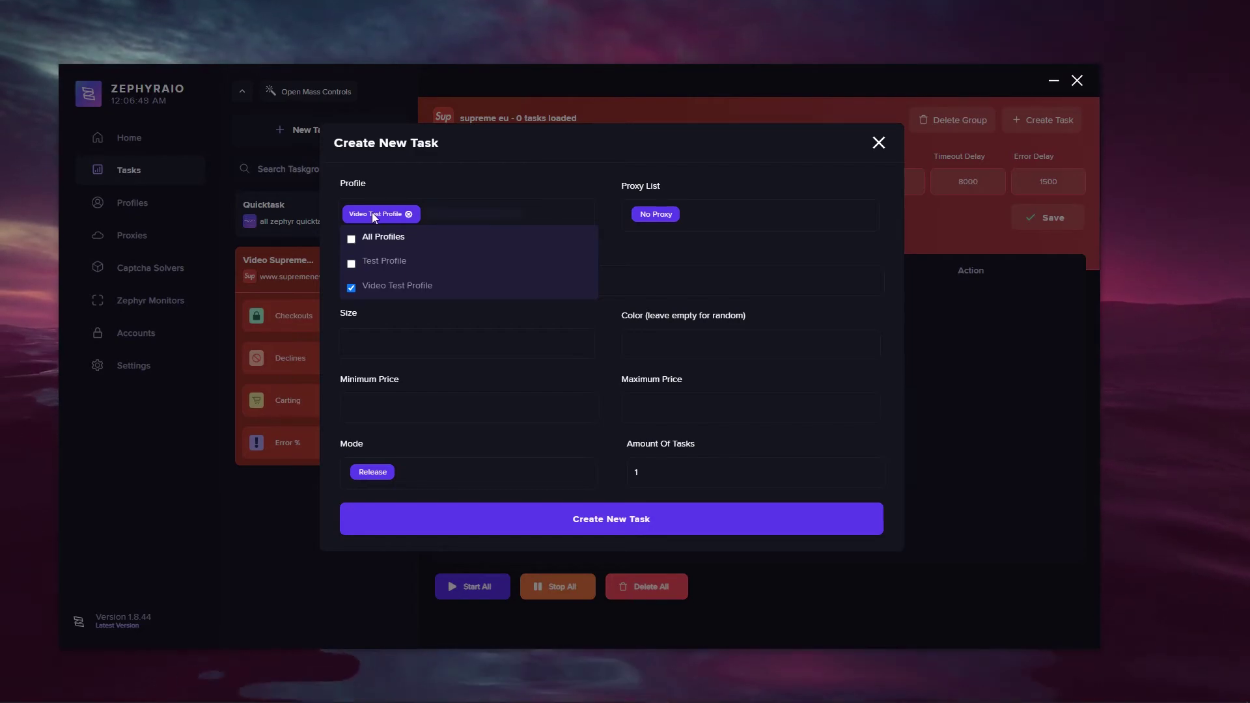
pyautogui.click(584, 169)
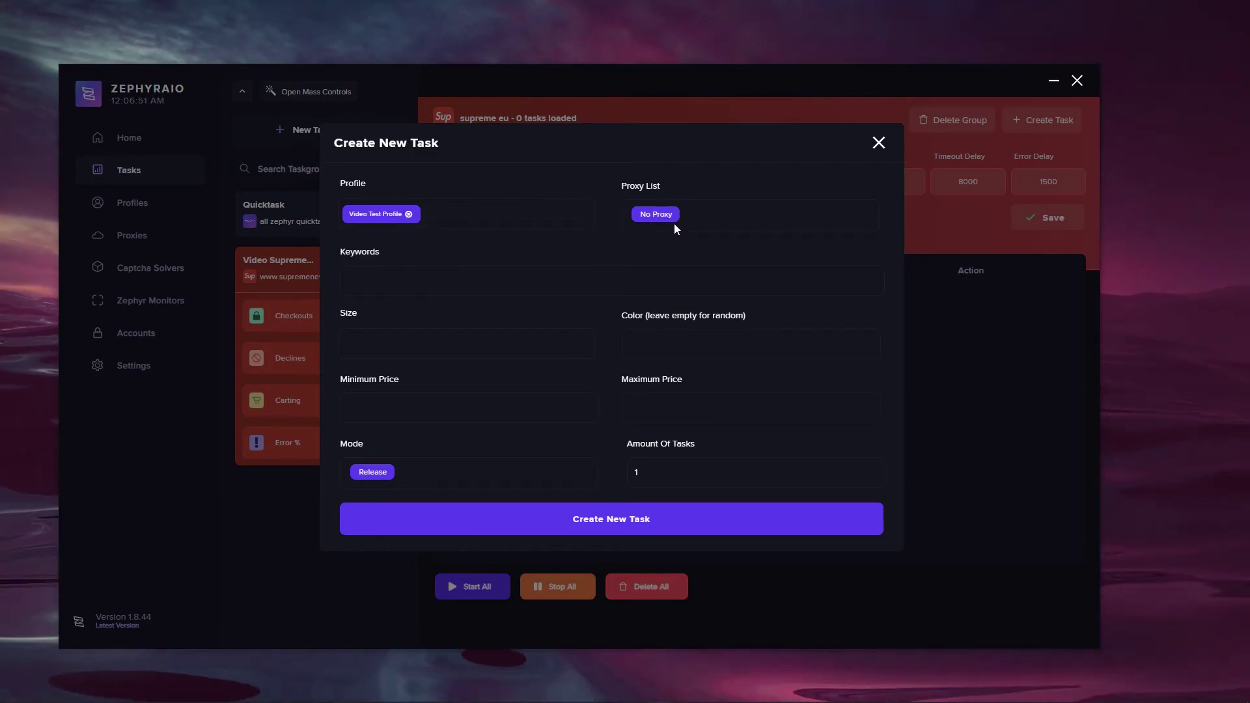
pyautogui.click(673, 225)
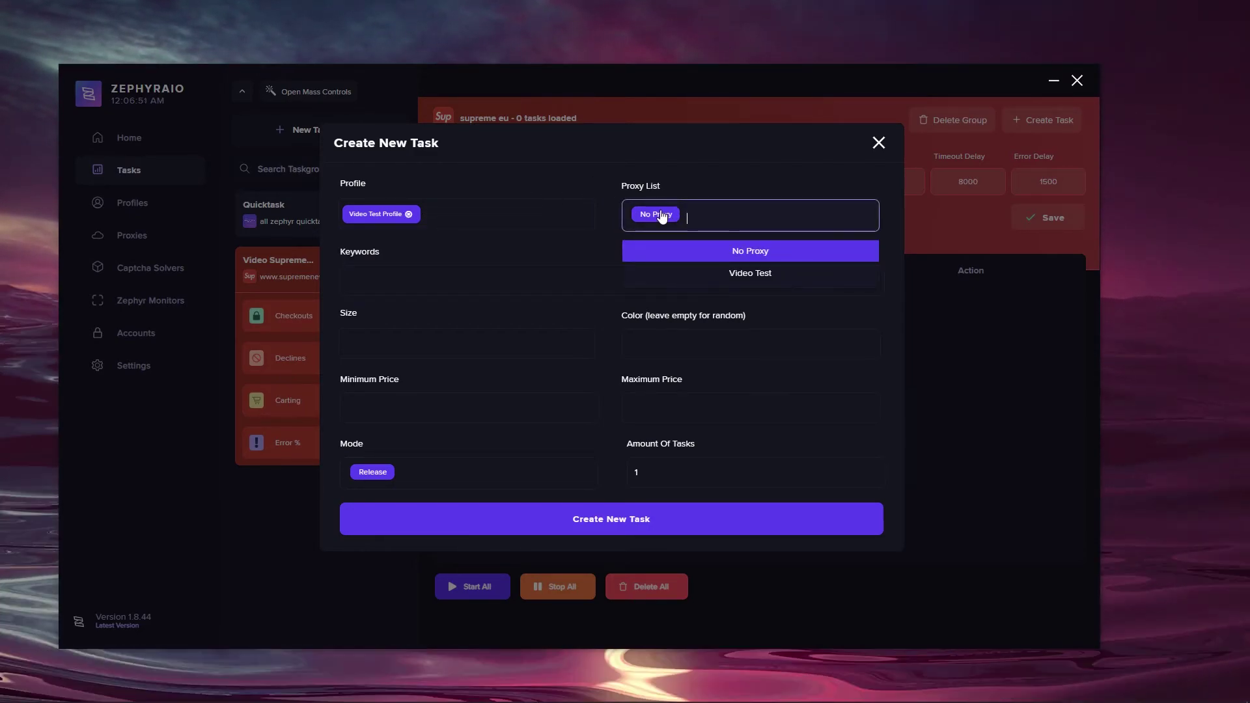
pyautogui.click(689, 255)
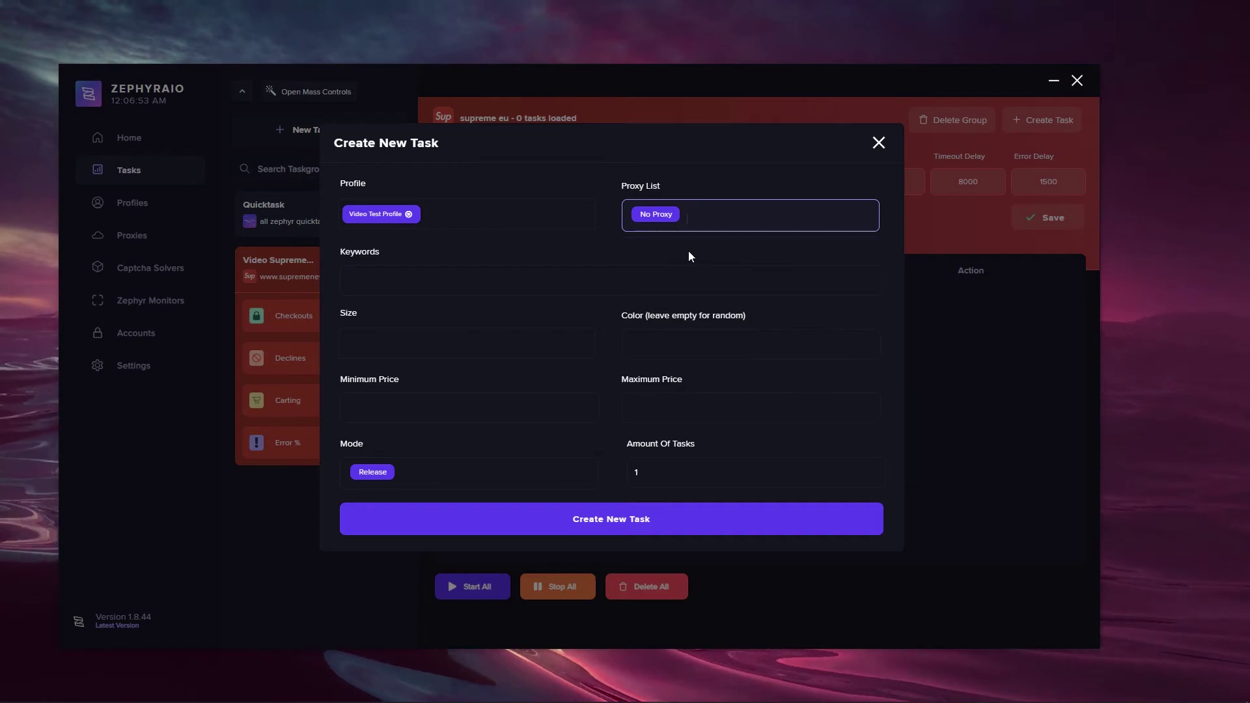
# Set keyword +box, random size, Restock mode and amount 2, then create the tasks.
pyautogui.click(474, 292)
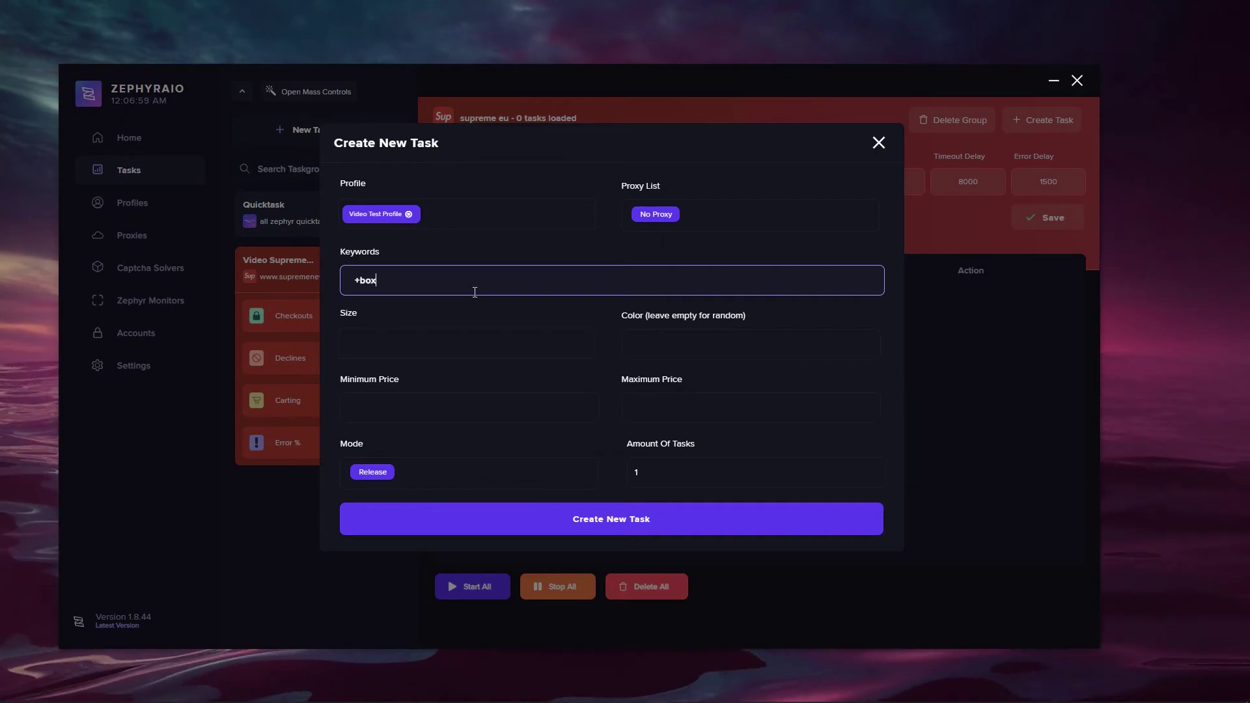
pyautogui.click(383, 342)
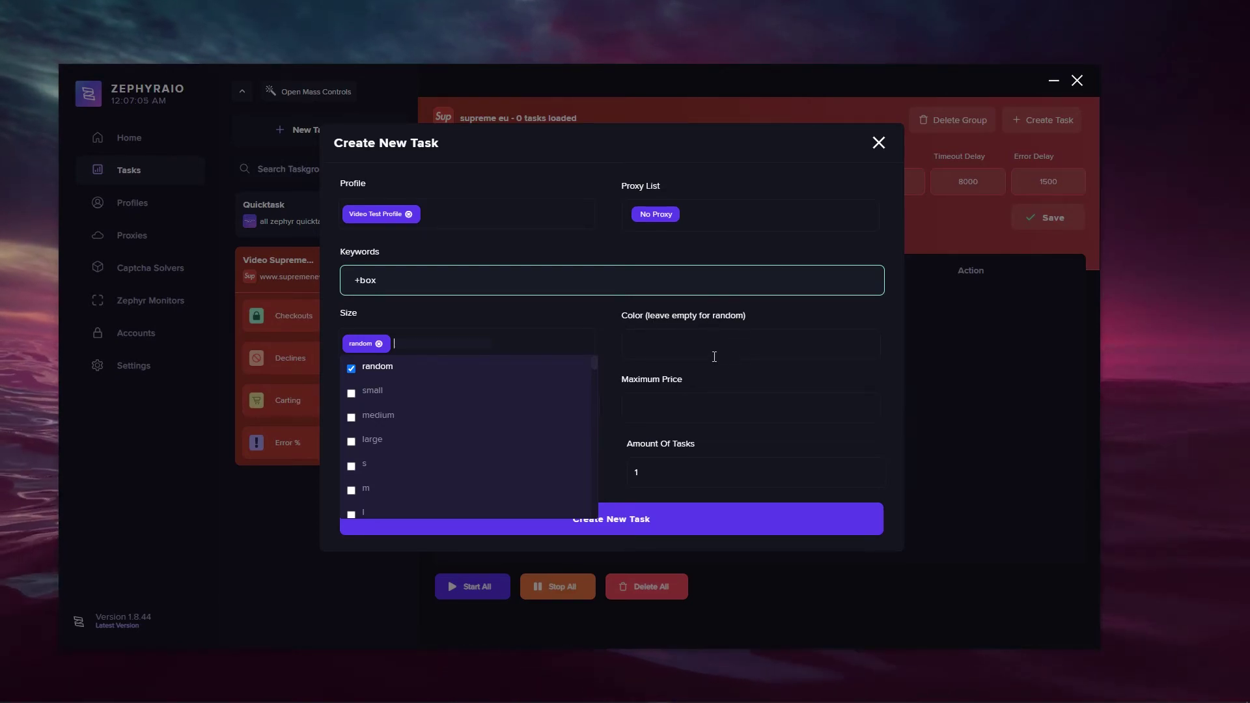
pyautogui.click(559, 315)
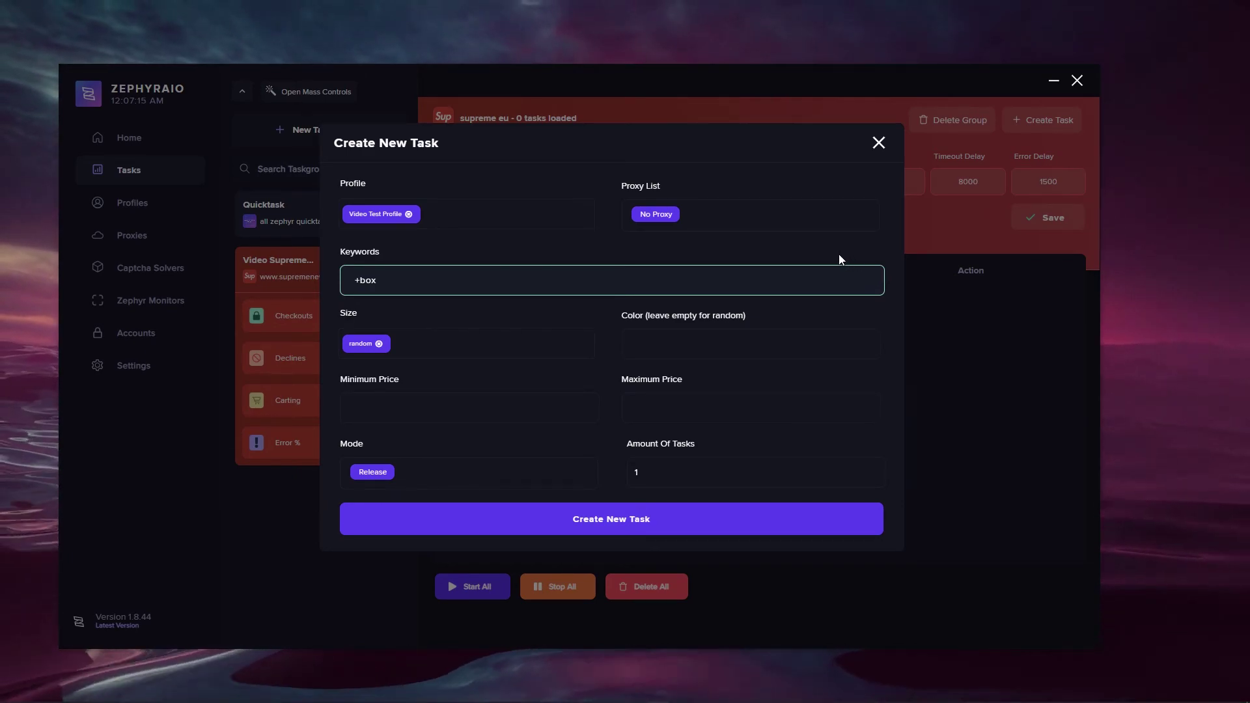
pyautogui.click(381, 478)
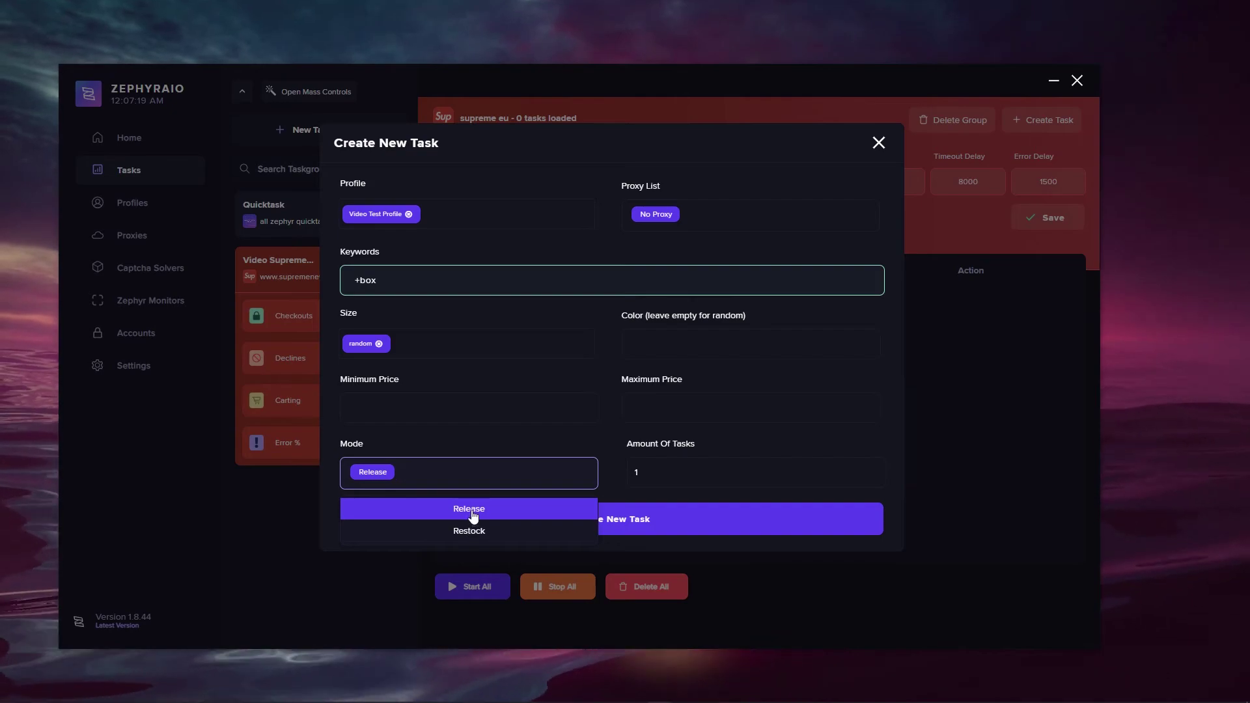
pyautogui.click(471, 532)
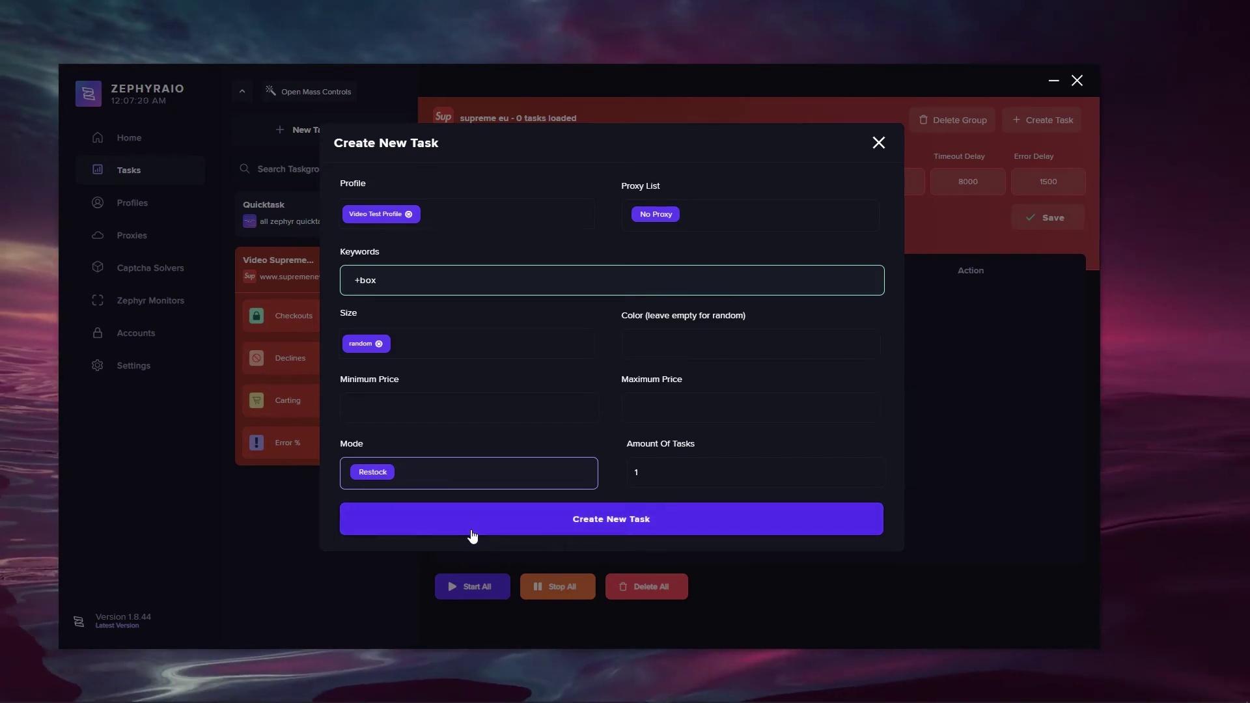
pyautogui.click(670, 479)
pyautogui.write('2')
pyautogui.click(658, 521)
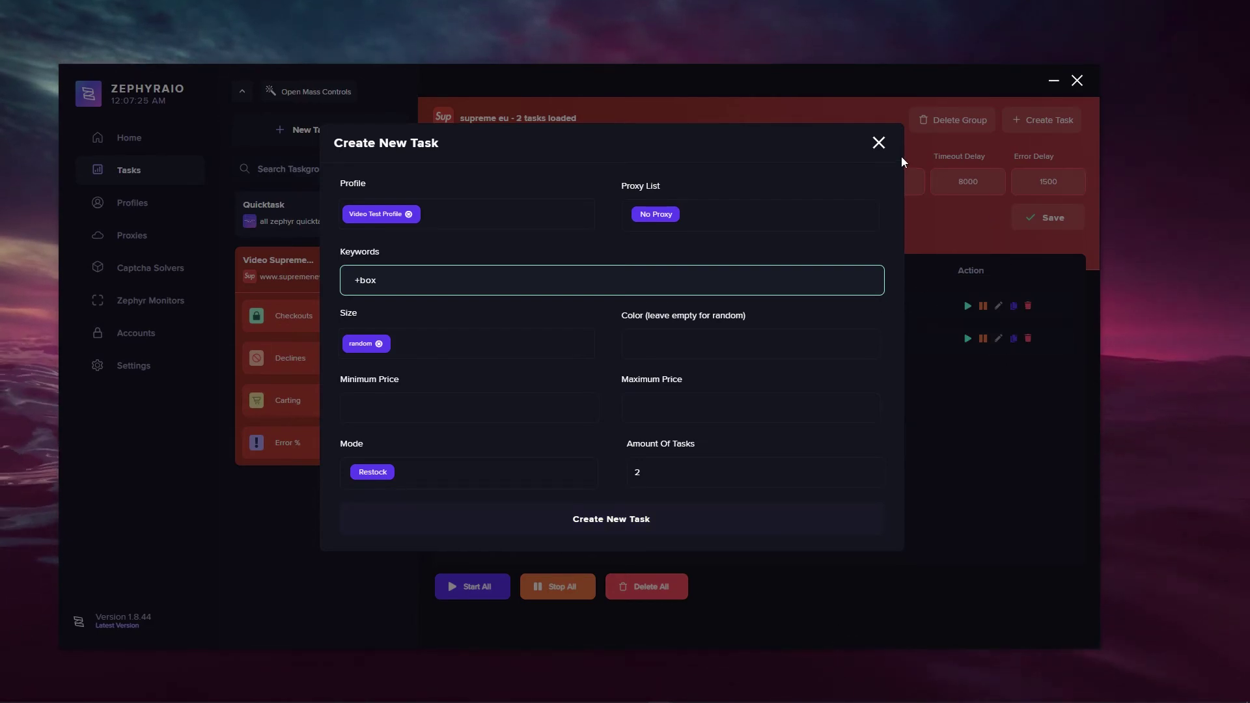
# Delete the extra task rows so a single +box Restock task remains unchanged.
pyautogui.click(879, 143)
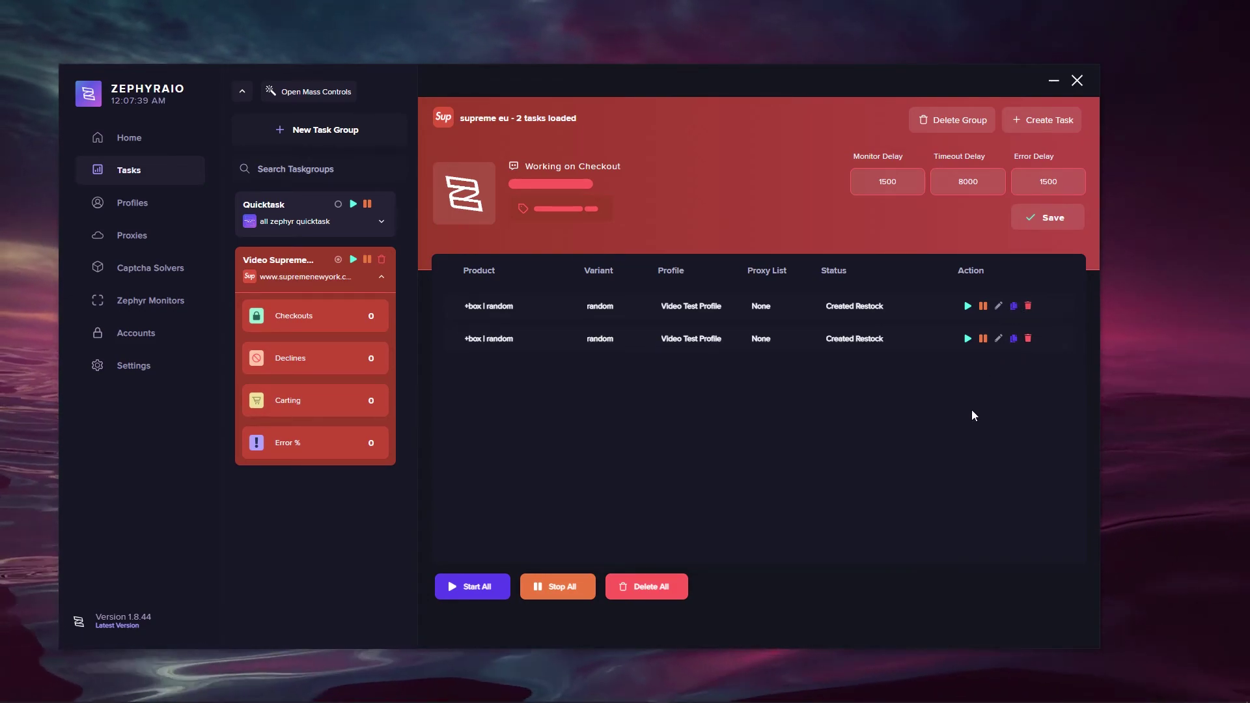
pyautogui.click(1029, 338)
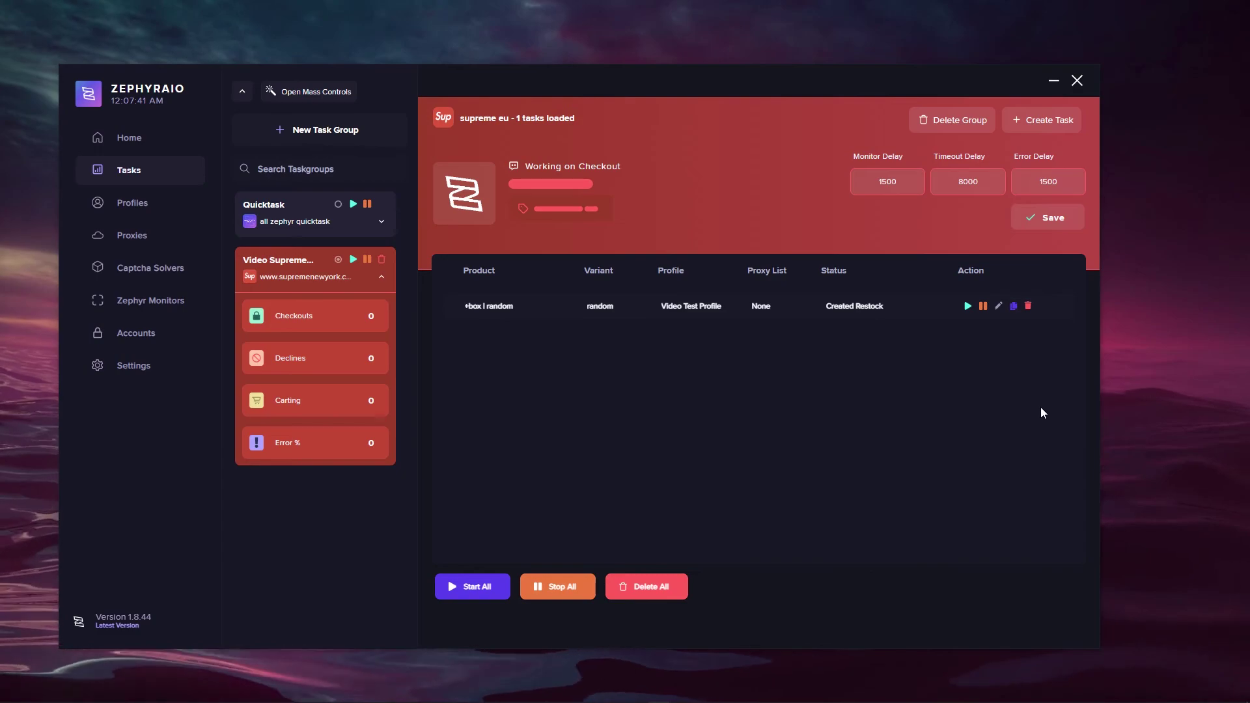
pyautogui.click(1016, 306)
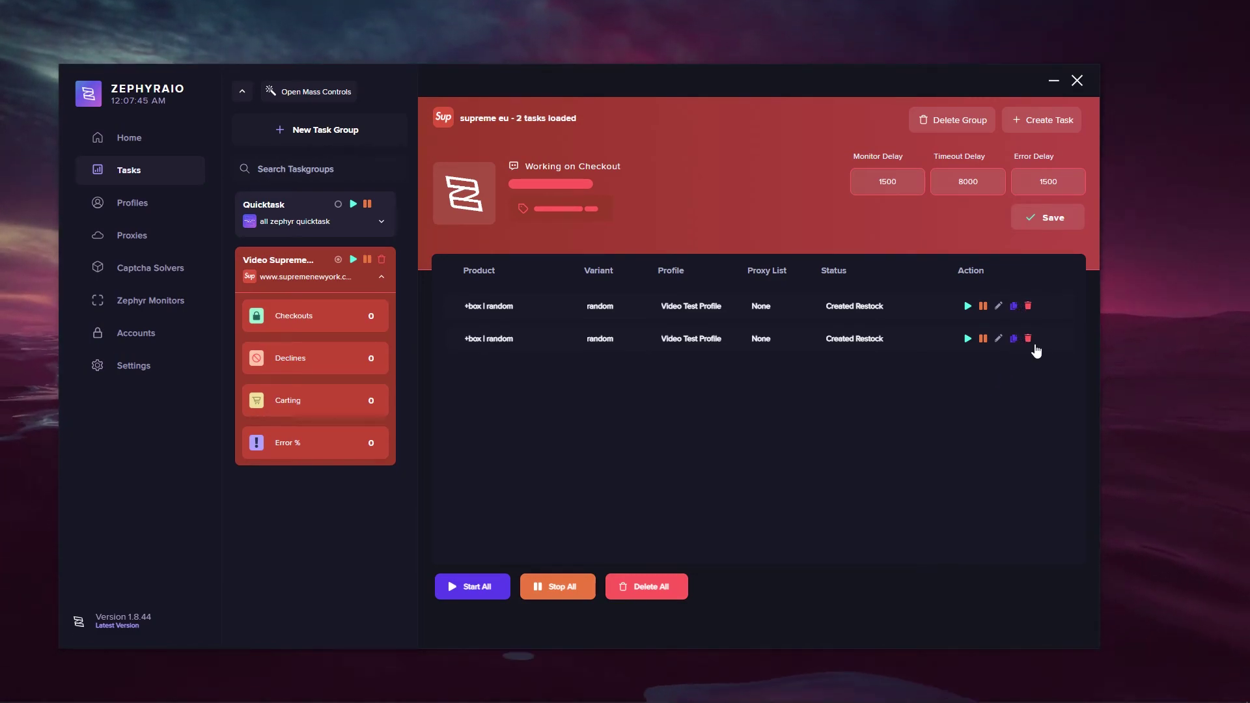
pyautogui.click(1028, 339)
pyautogui.click(997, 306)
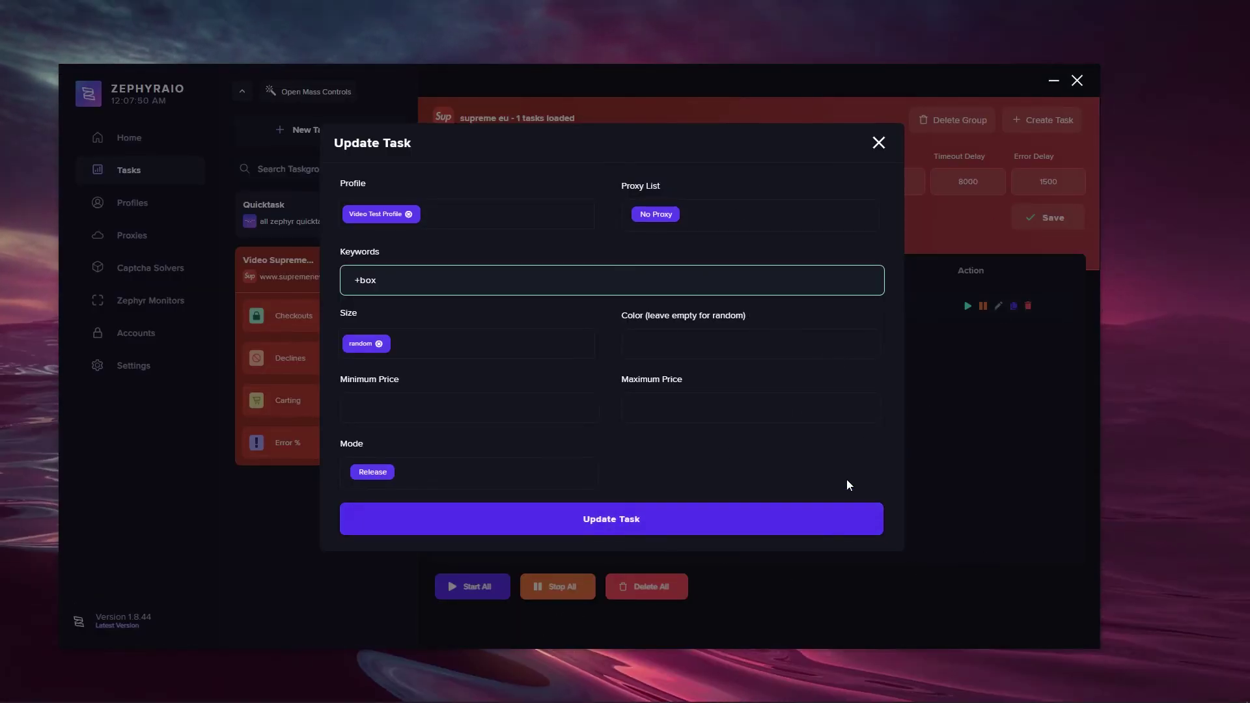
pyautogui.click(878, 143)
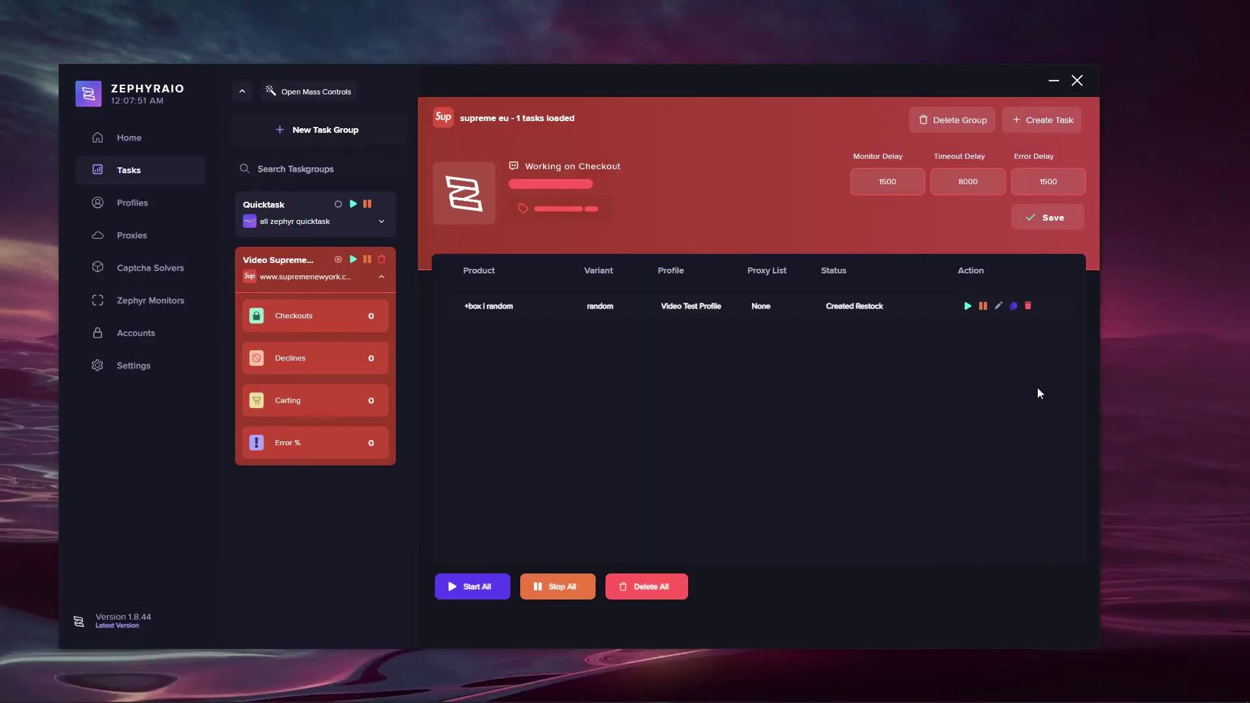
# Run the +box restock task twice, hitting Error Adding To Cart 302, and bring up Mass Controls.
pyautogui.click(967, 306)
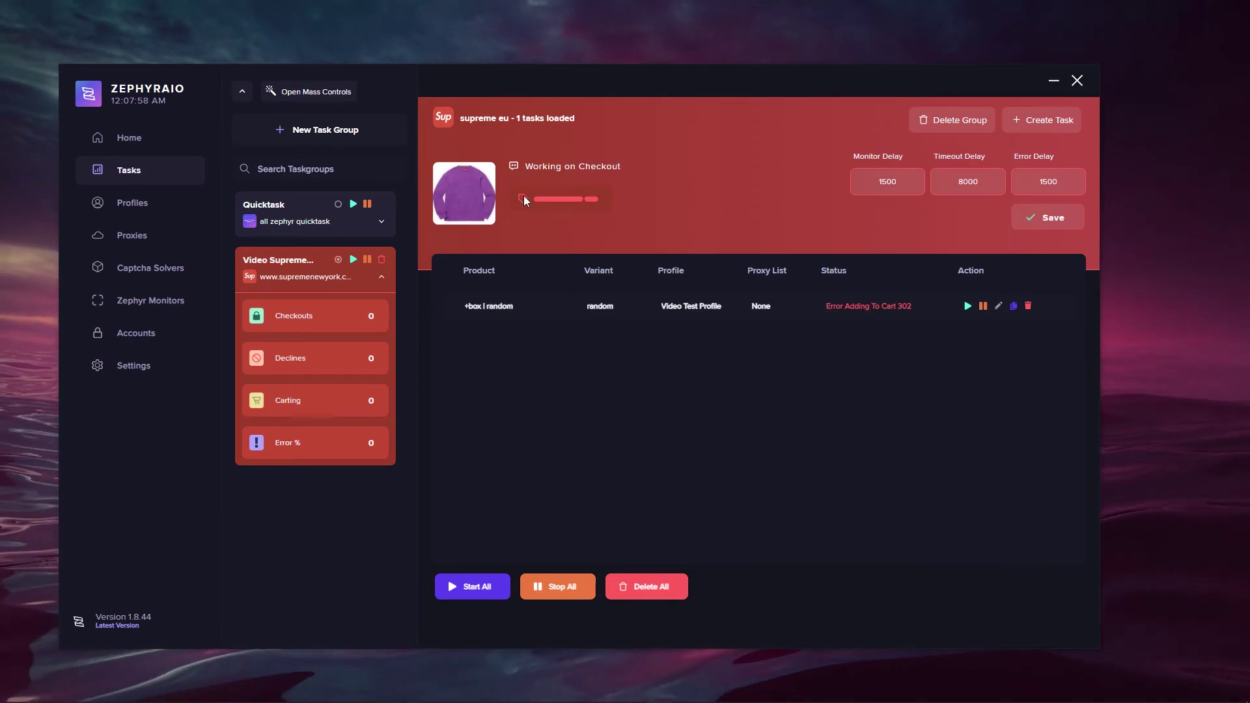
pyautogui.click(967, 306)
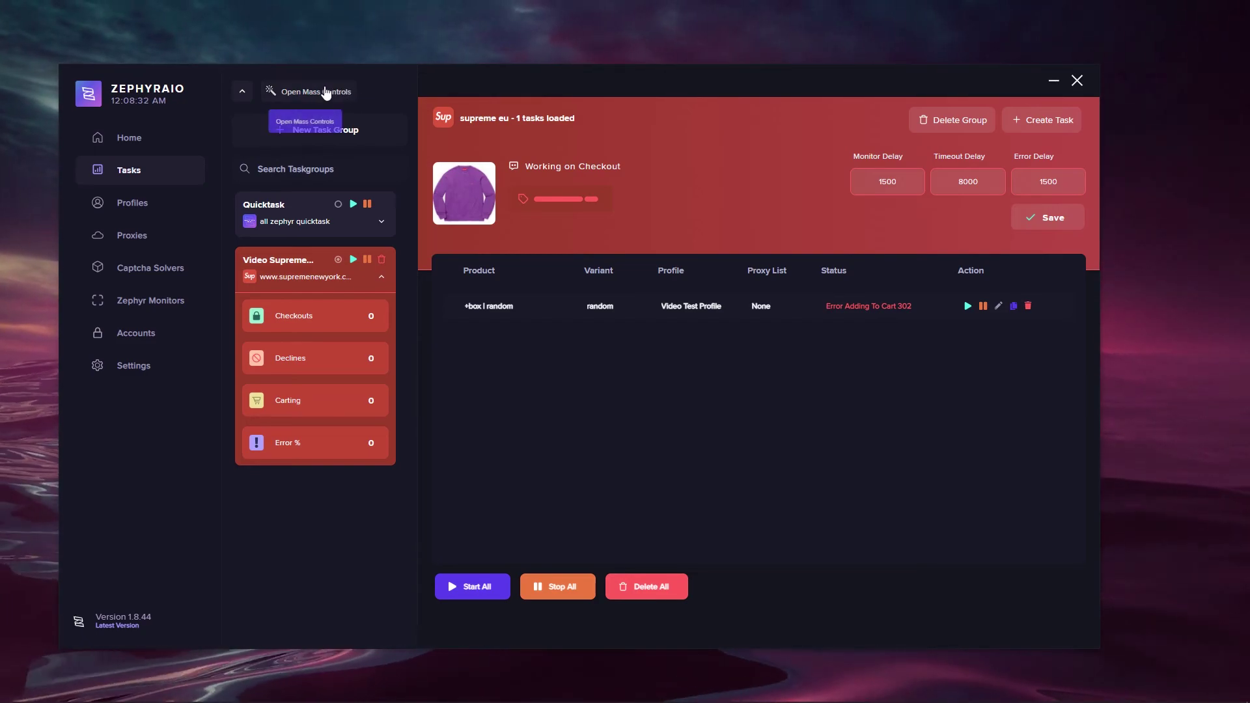
pyautogui.click(327, 92)
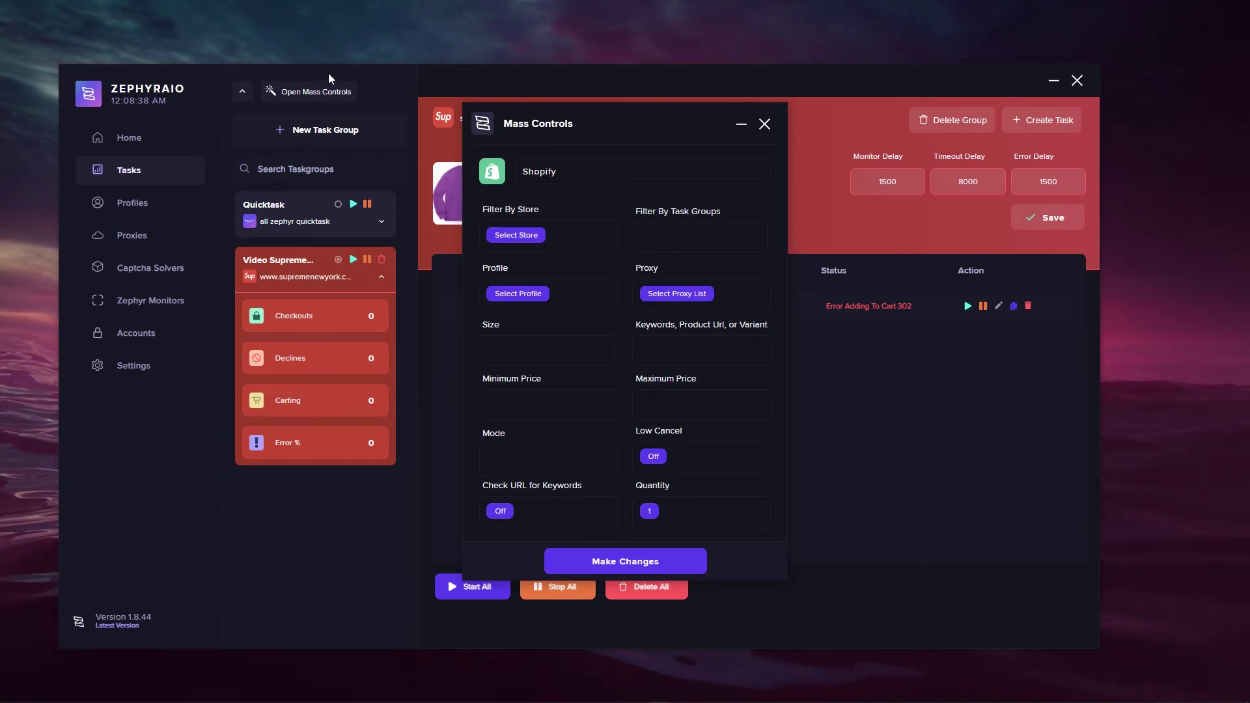
# In Mass Controls, target Supreme tasks and choose size large.
pyautogui.click(701, 181)
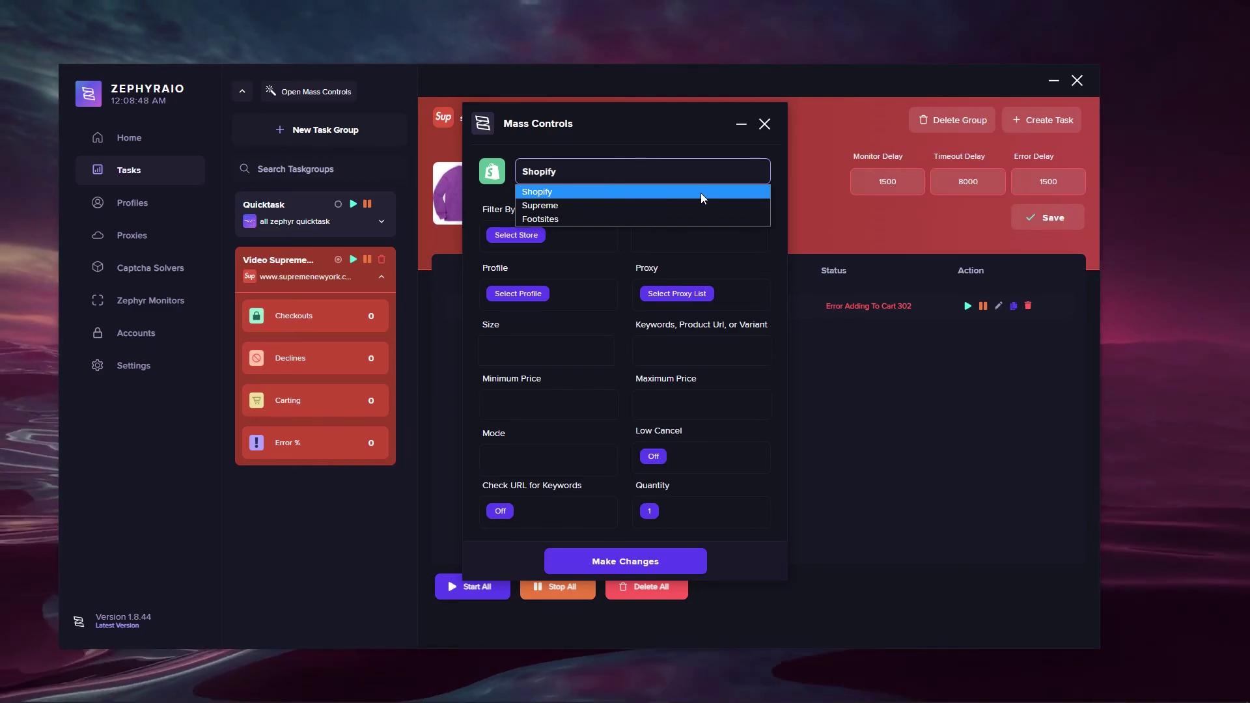
pyautogui.click(575, 205)
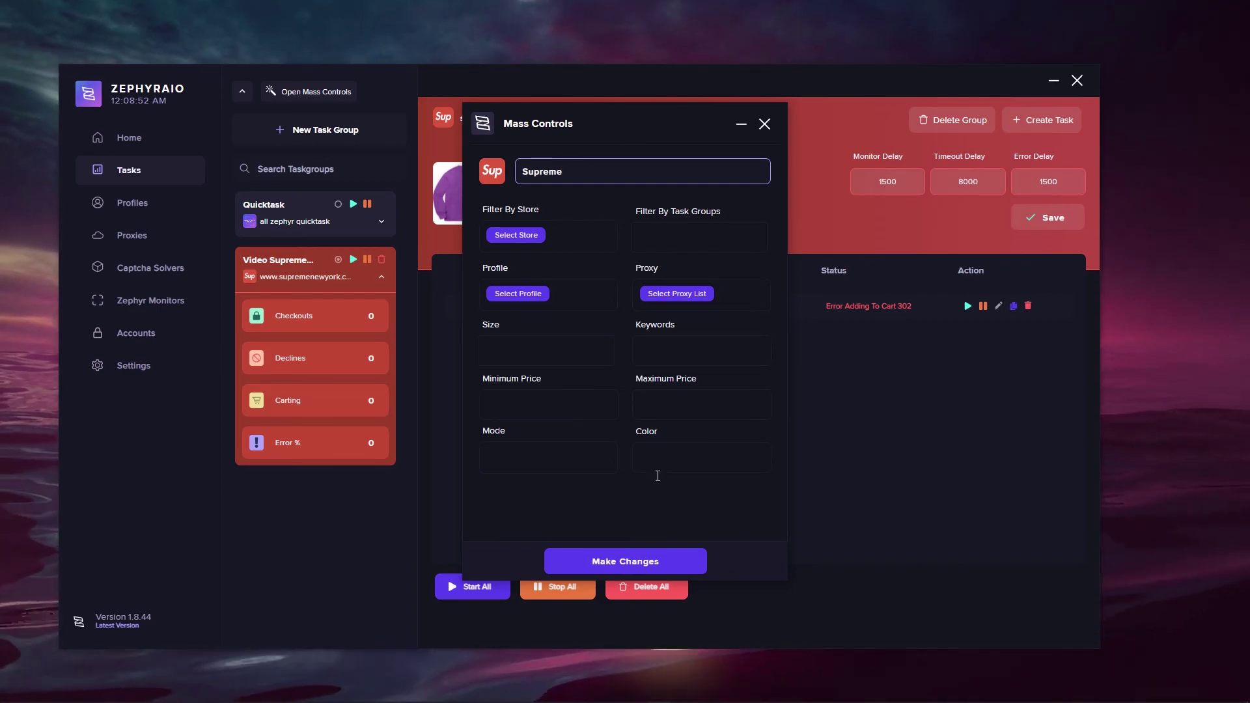
pyautogui.click(699, 237)
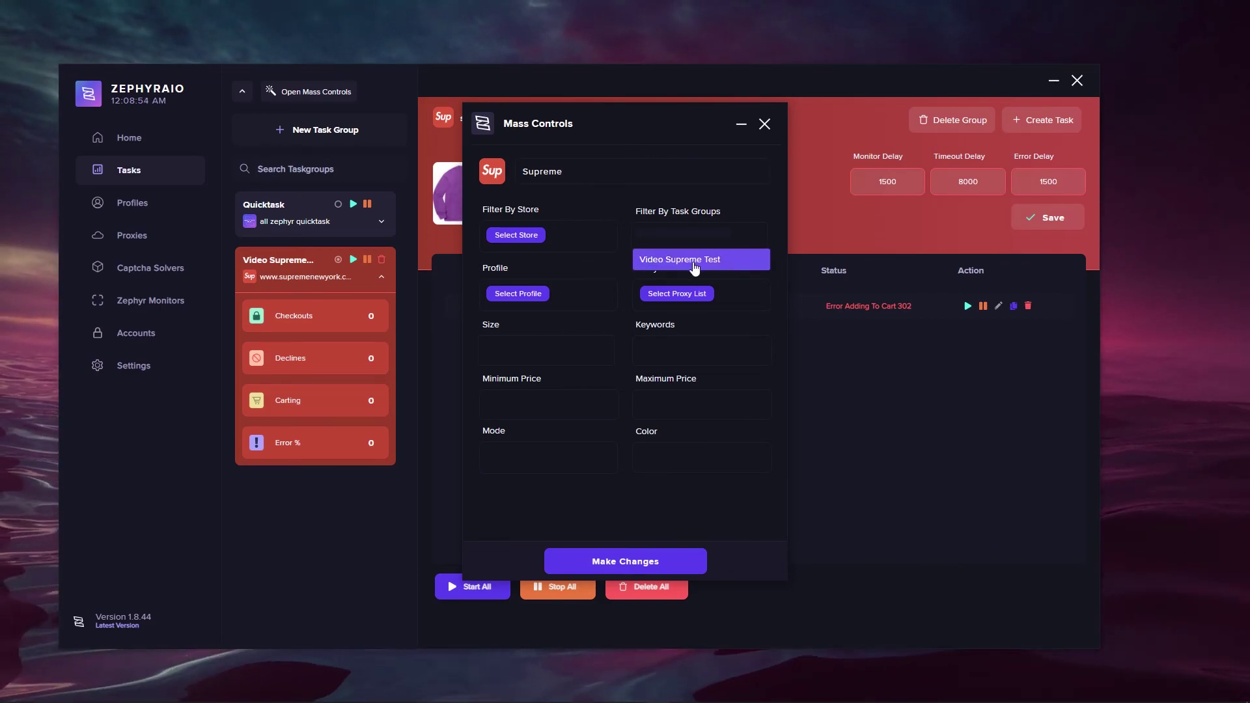
pyautogui.click(602, 246)
pyautogui.click(536, 273)
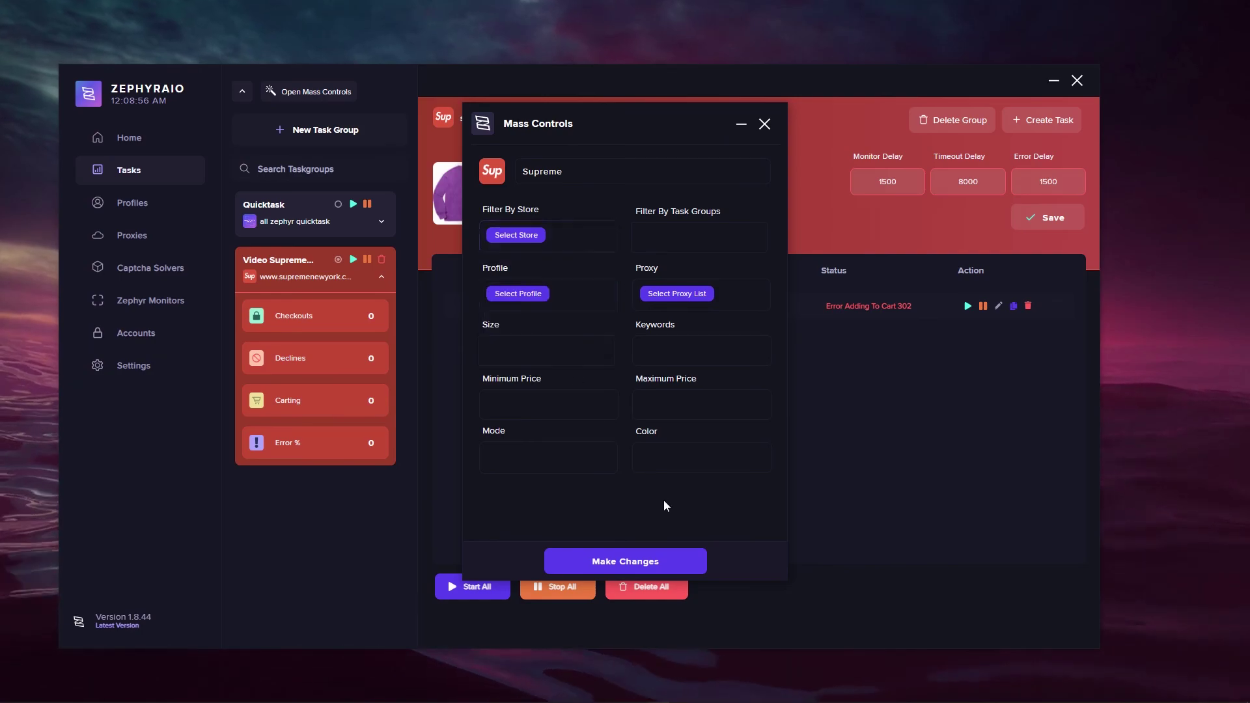
pyautogui.click(578, 345)
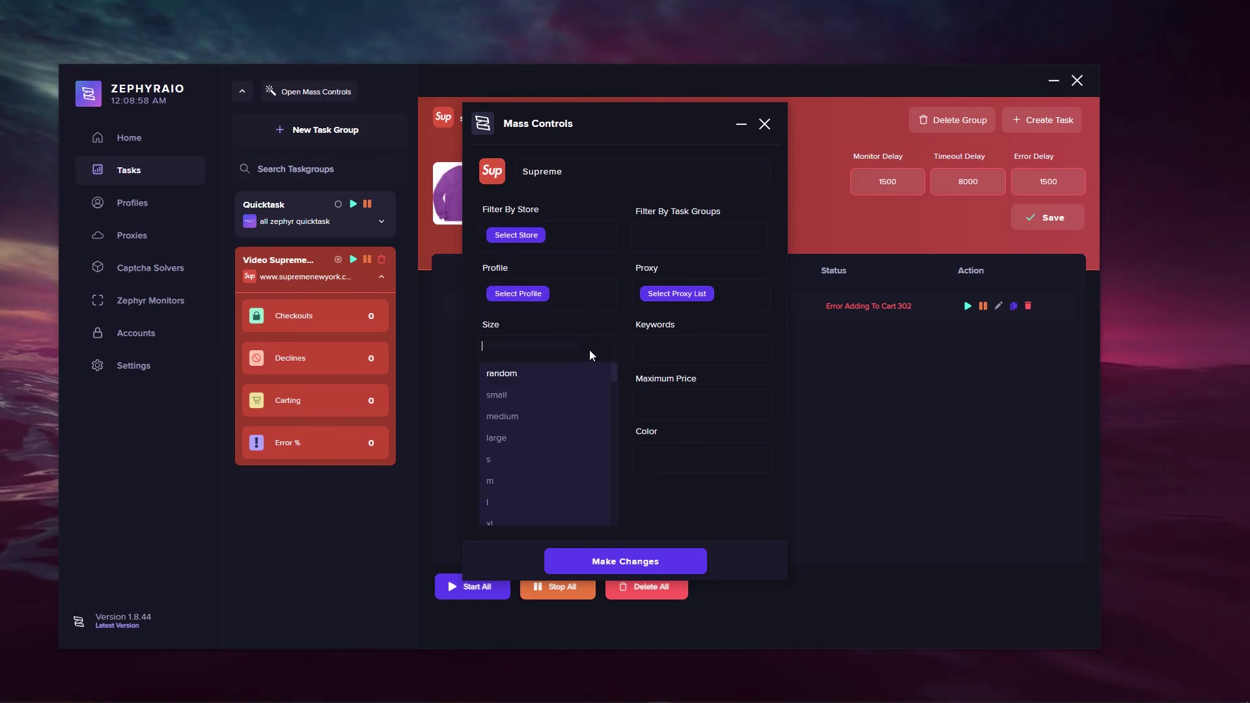
pyautogui.click(550, 437)
pyautogui.click(642, 551)
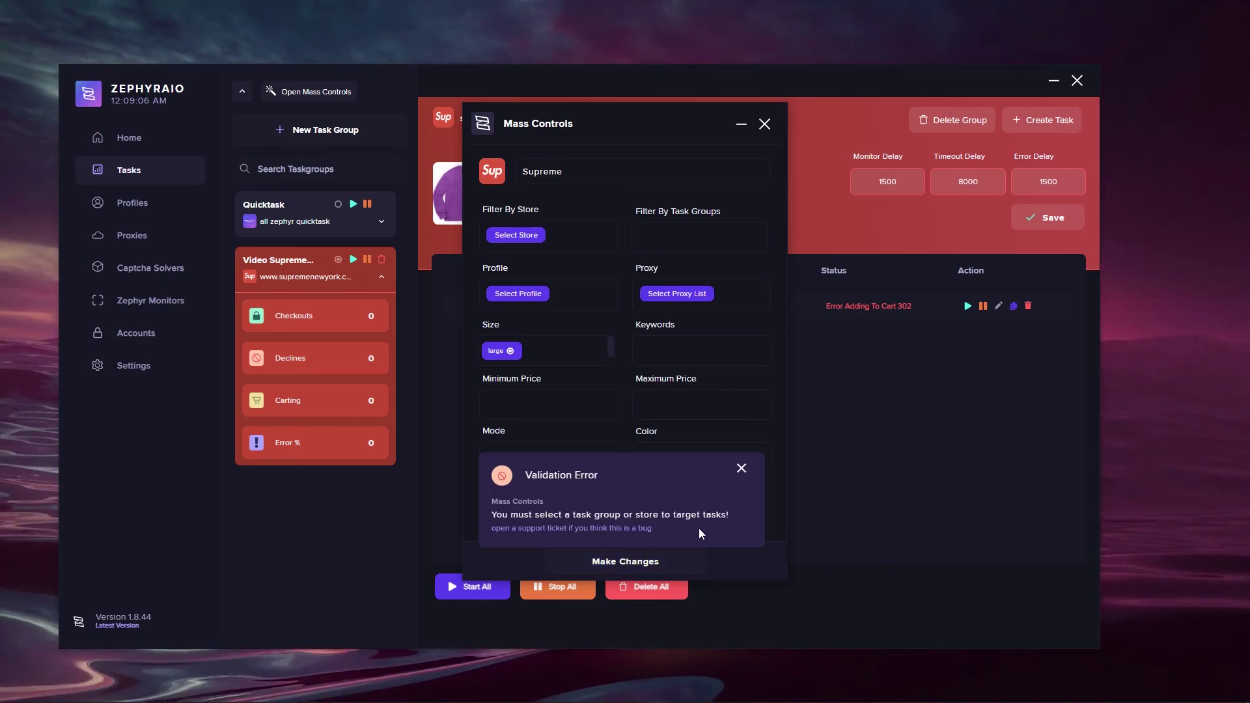
# Filter to the Video Supreme Test group and apply the large size change.
pyautogui.click(689, 251)
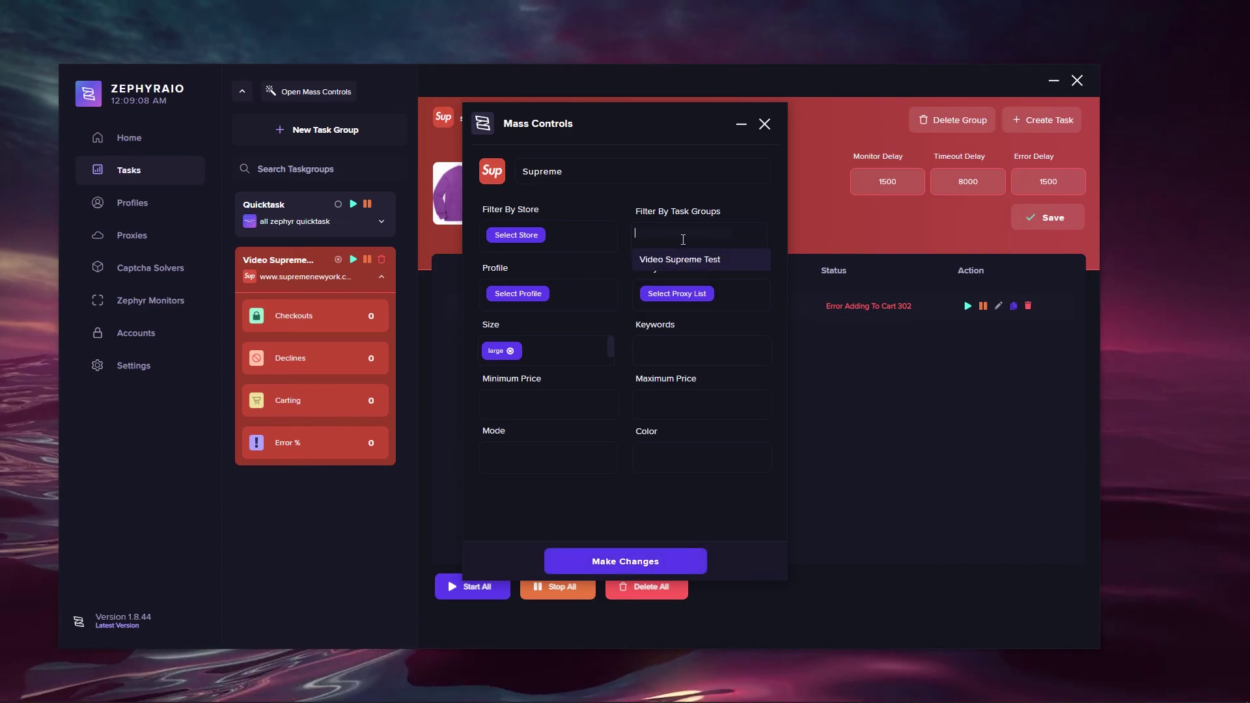
pyautogui.click(690, 258)
pyautogui.click(648, 565)
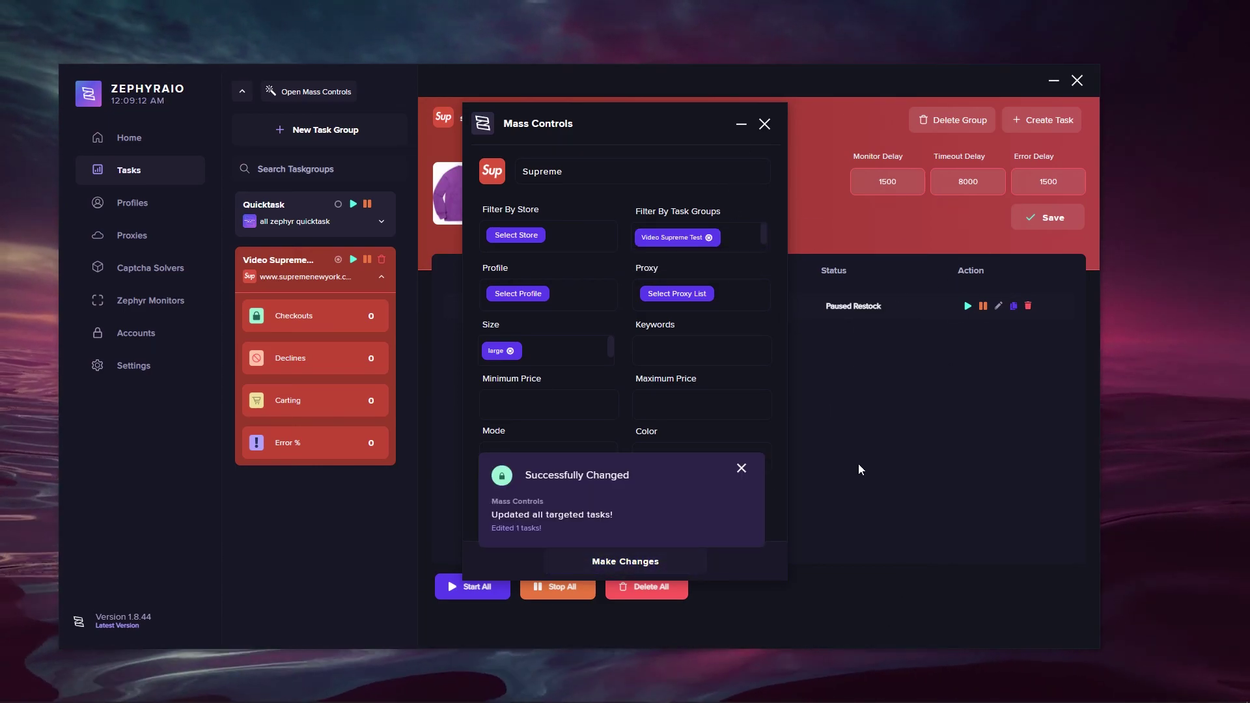
pyautogui.click(741, 468)
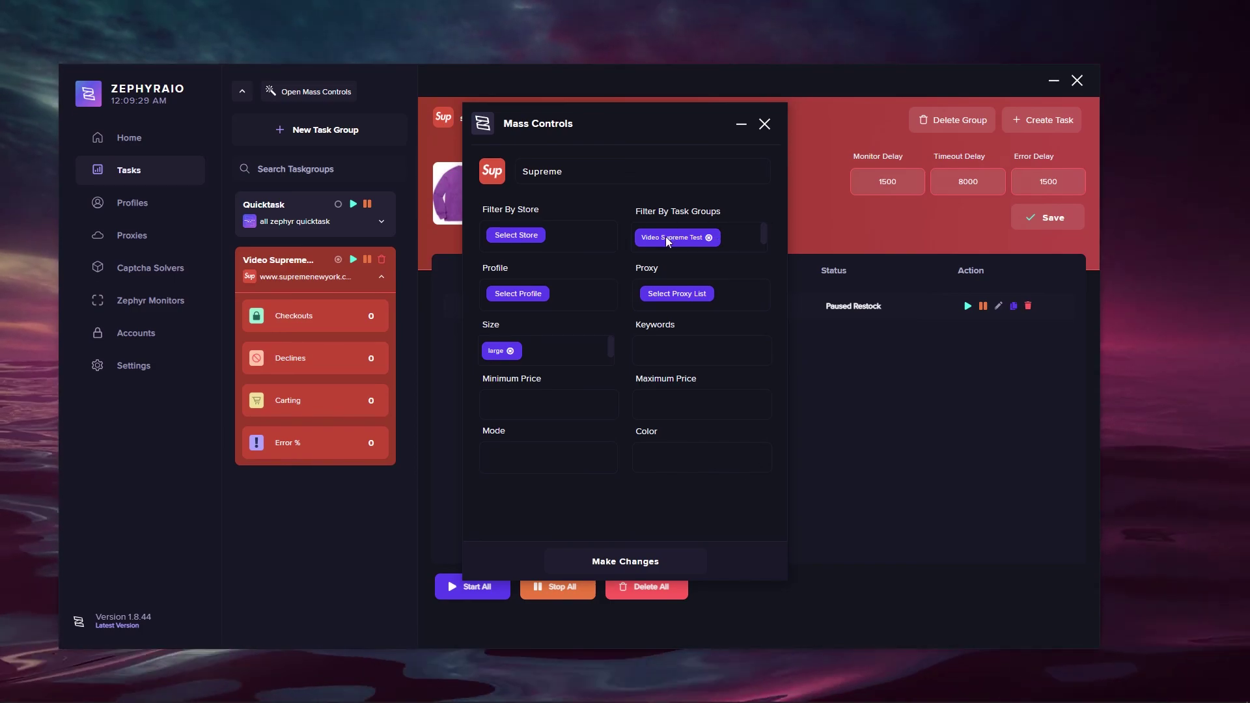
pyautogui.click(764, 124)
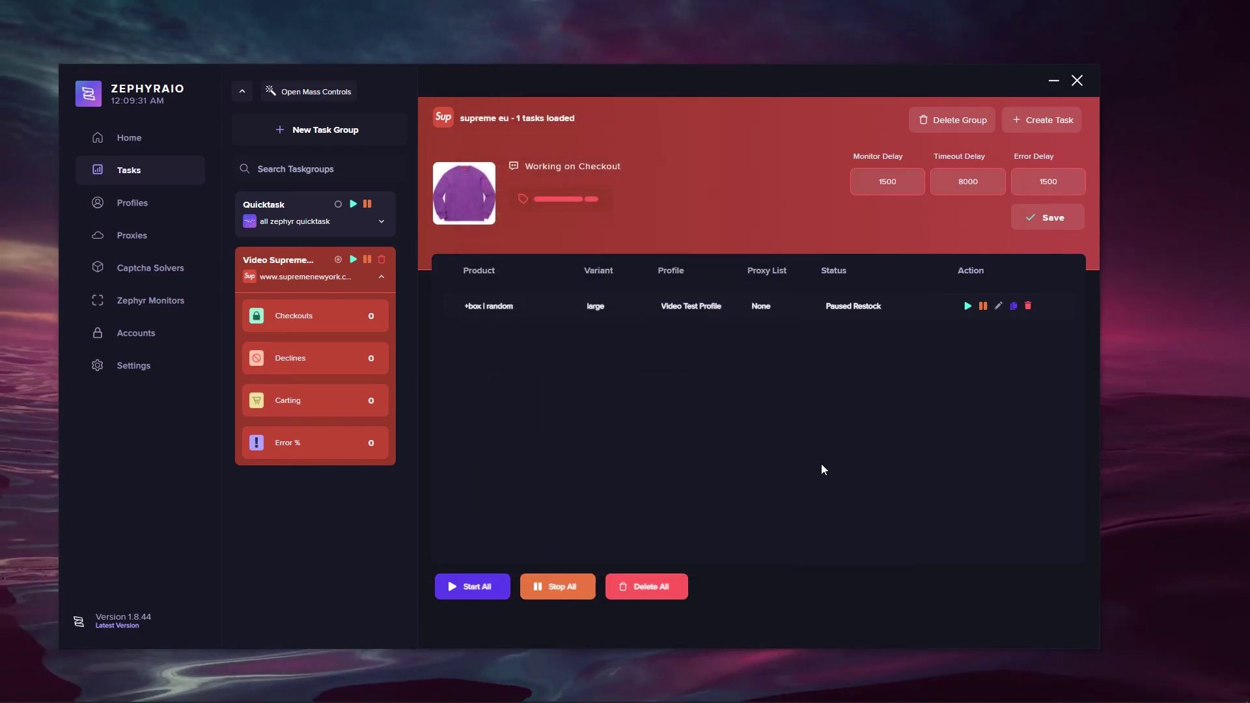